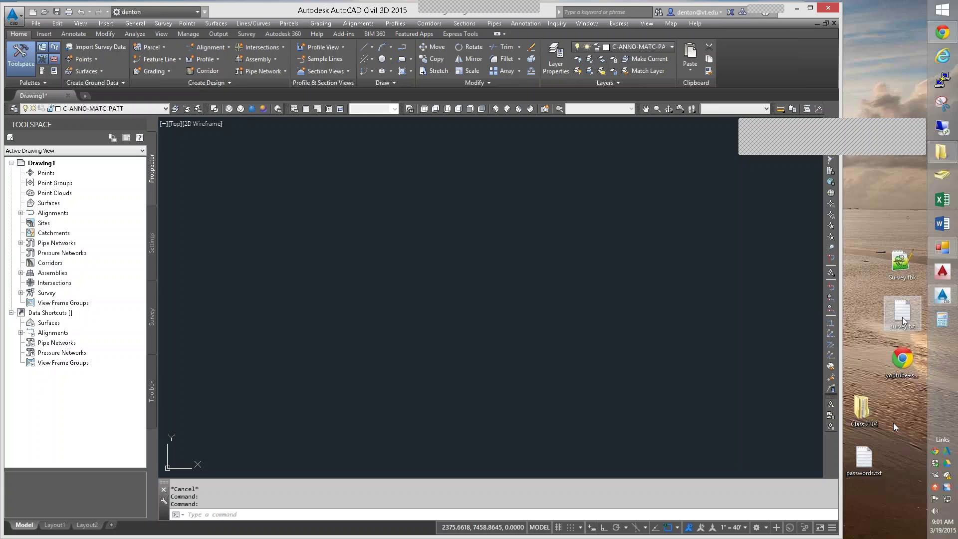
Open survey.txt over the drawing, highlight the AD [VA] and F1/F2 [VA] format lines, and select Survey.fbk
double_click(901, 314)
left_click_drag(725, 115, 527, 54)
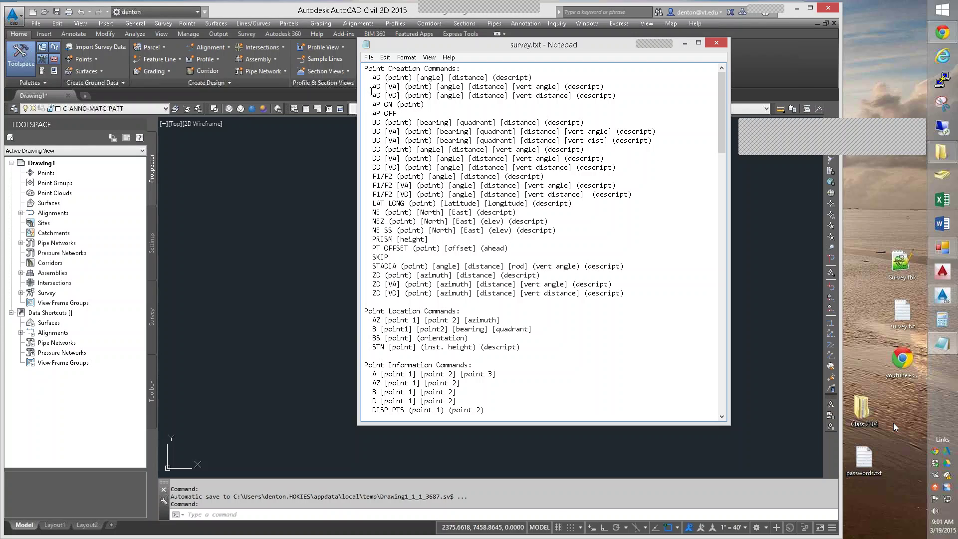
left_click_drag(371, 88, 613, 88)
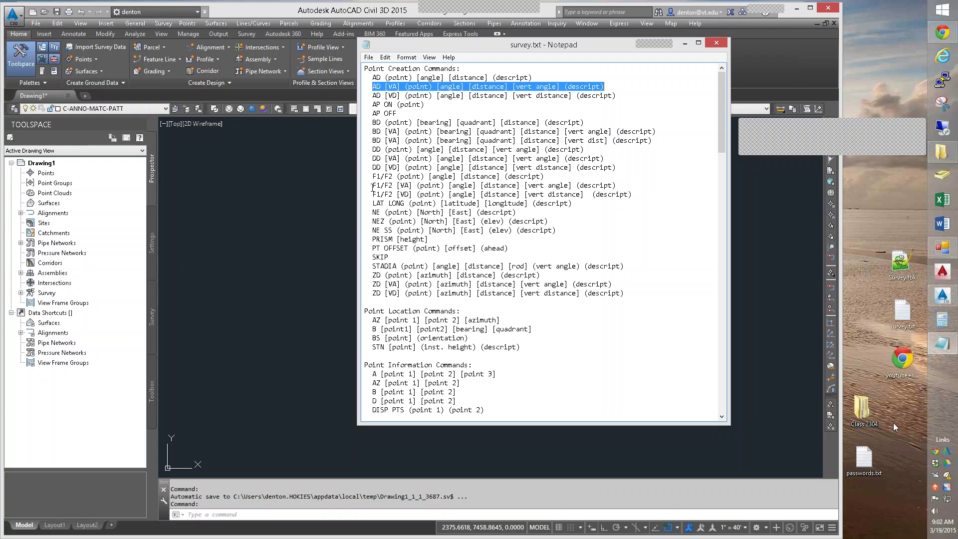
left_click_drag(371, 185, 634, 183)
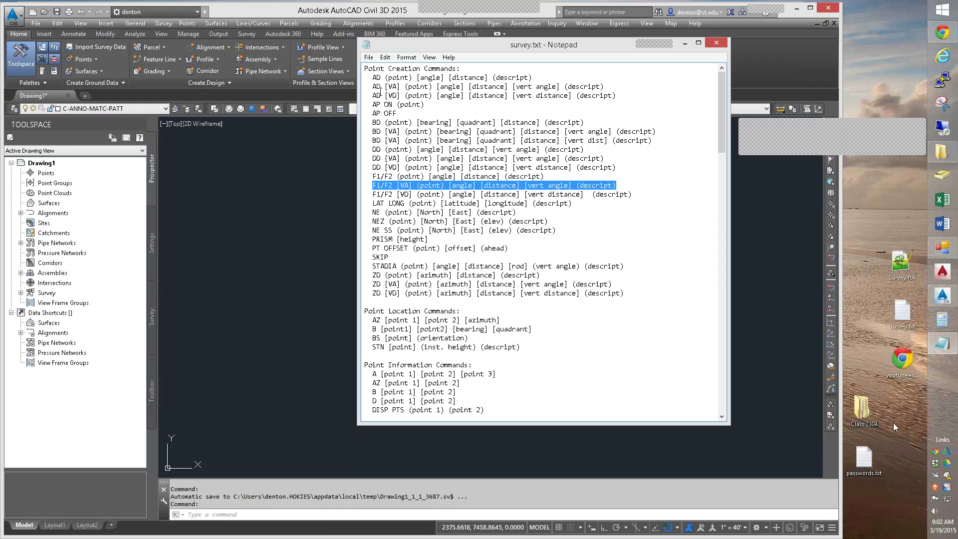
left_click_drag(369, 87, 627, 85)
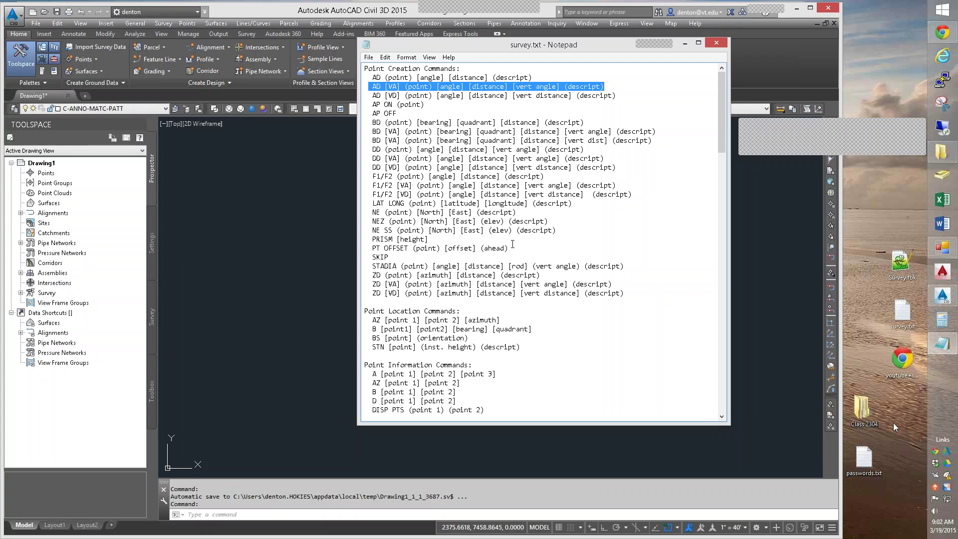
left_click(900, 268)
Open Survey.fbk in Notepad++, move it lower, and inspect the UNIT METER DMS header line
double_click(900, 268)
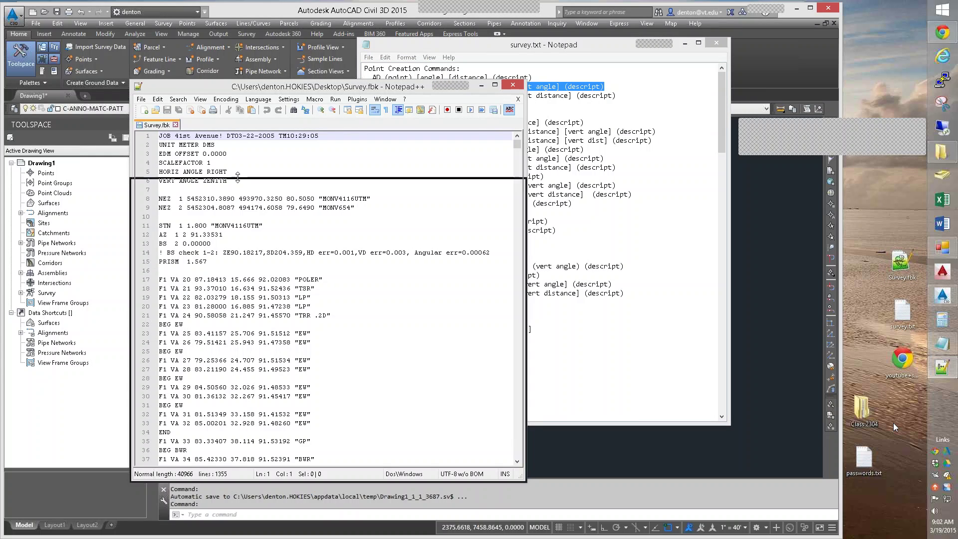
left_click_drag(259, 82, 538, 193)
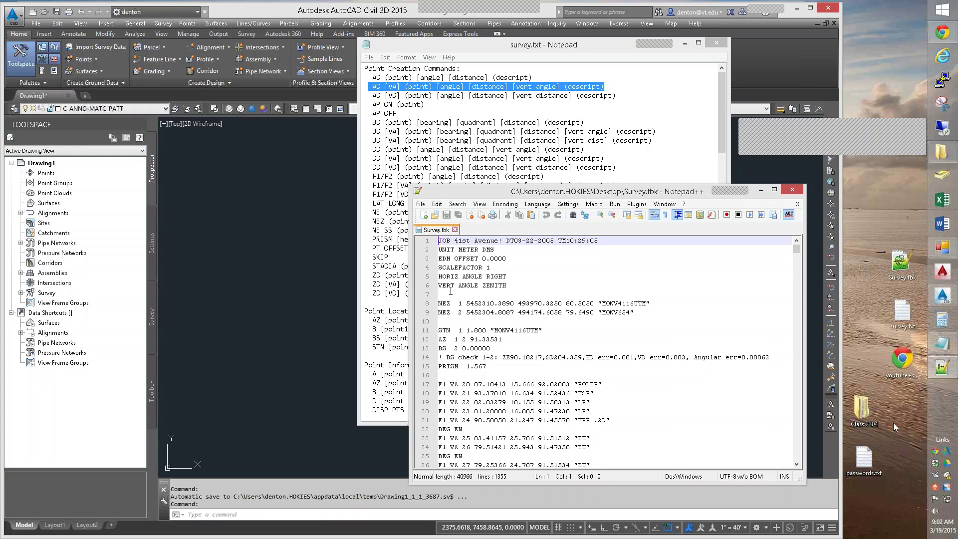
left_click(439, 249)
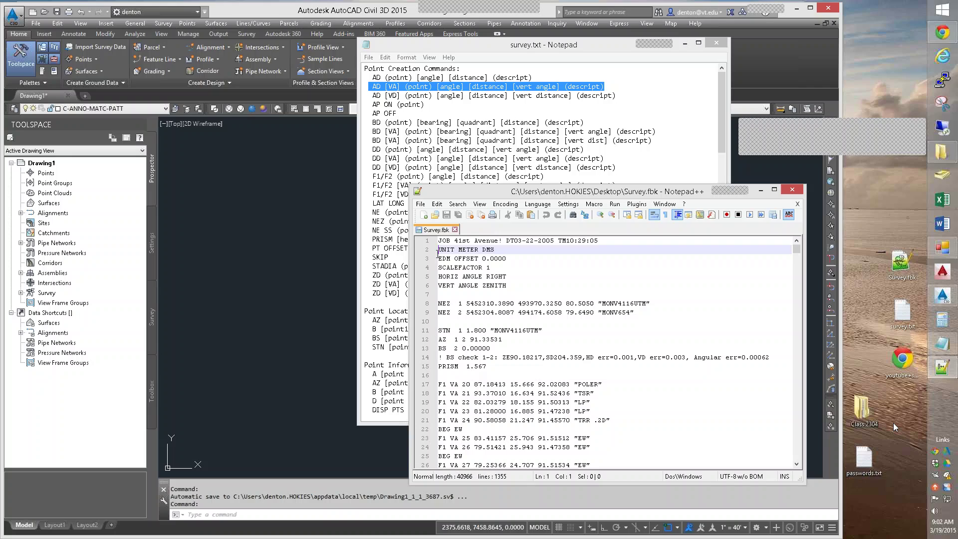
left_click_drag(438, 252, 438, 259)
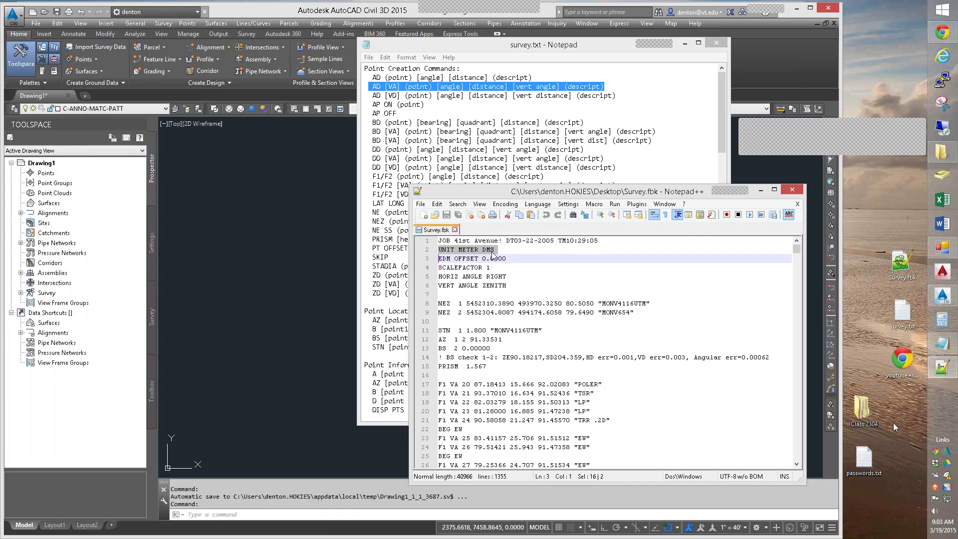
left_click(541, 293)
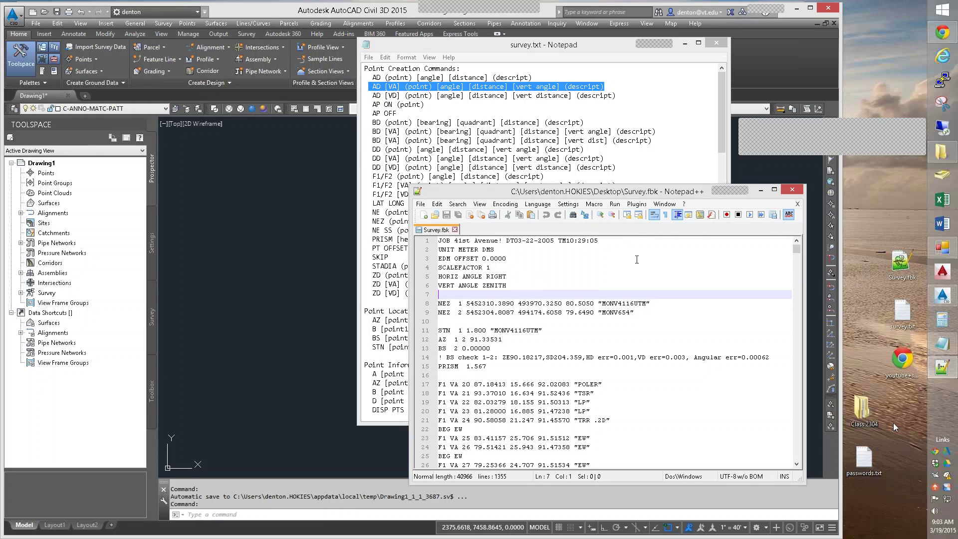
scroll(623, 287, "down", 1)
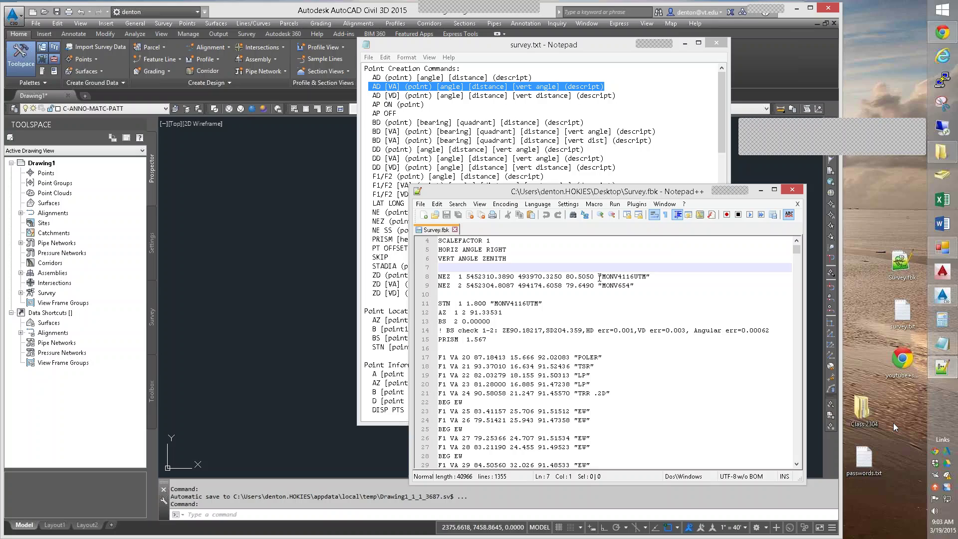
left_click_drag(601, 277, 651, 277)
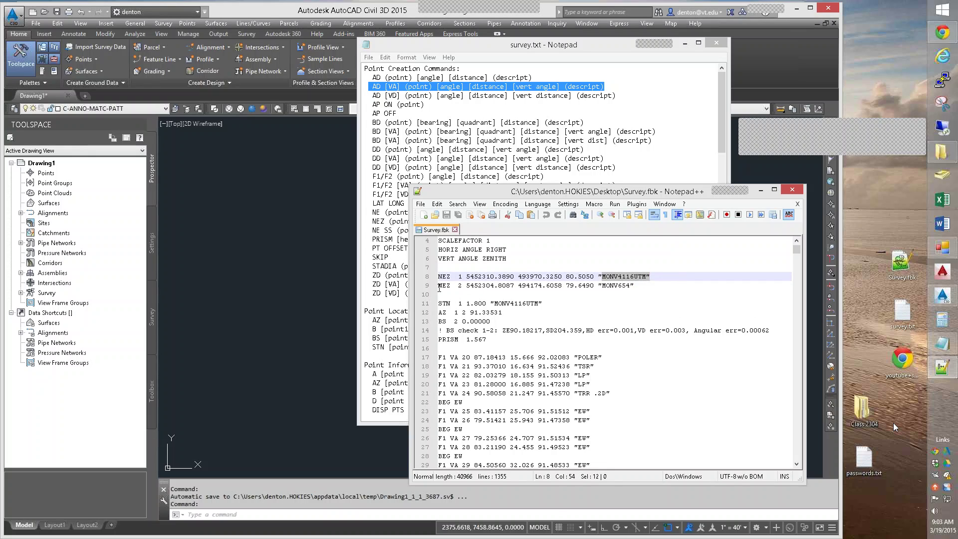
left_click(458, 287)
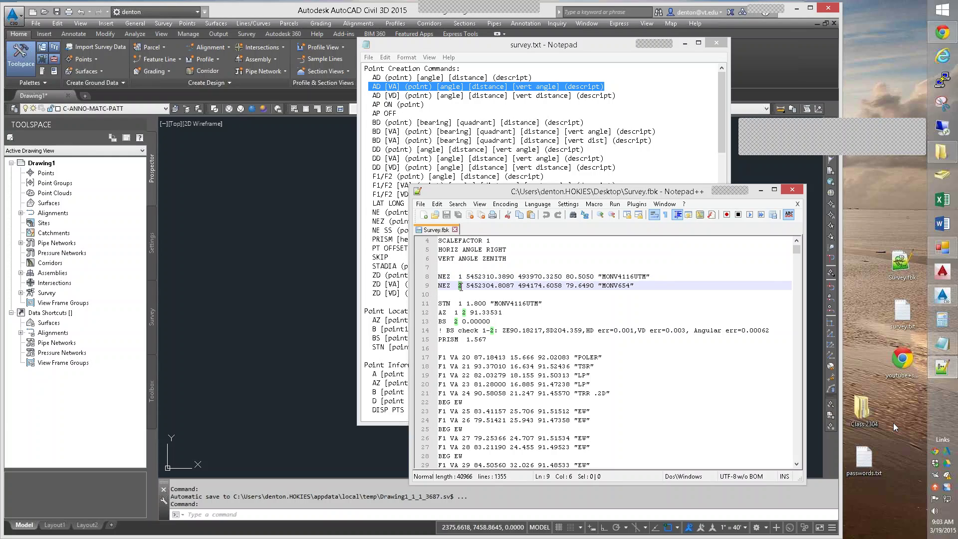
left_click(463, 292)
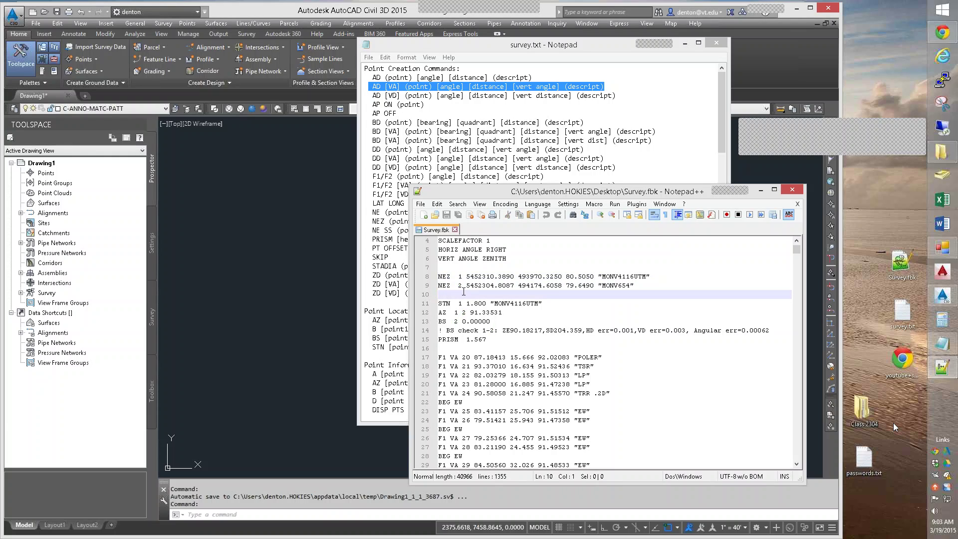
left_click(371, 221)
left_click_drag(371, 221, 568, 222)
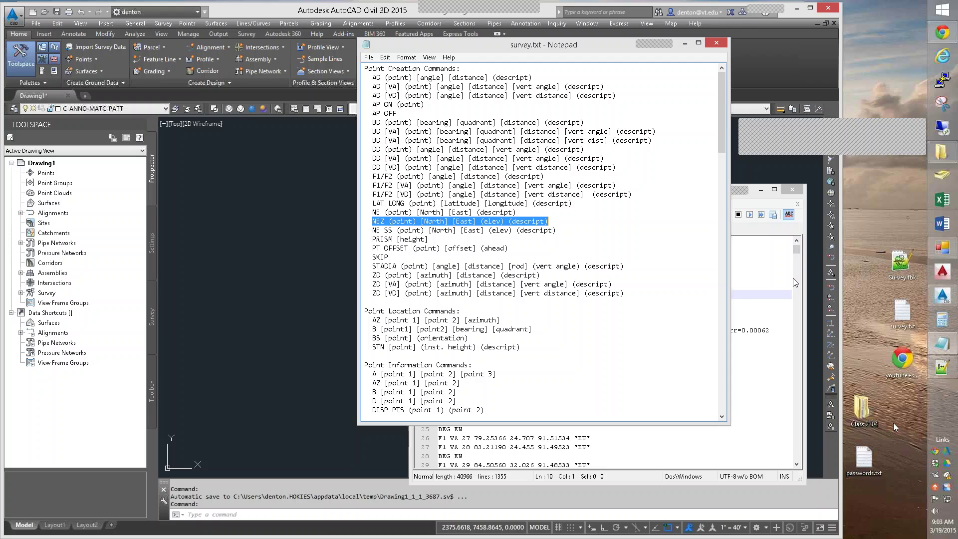
left_click(752, 201)
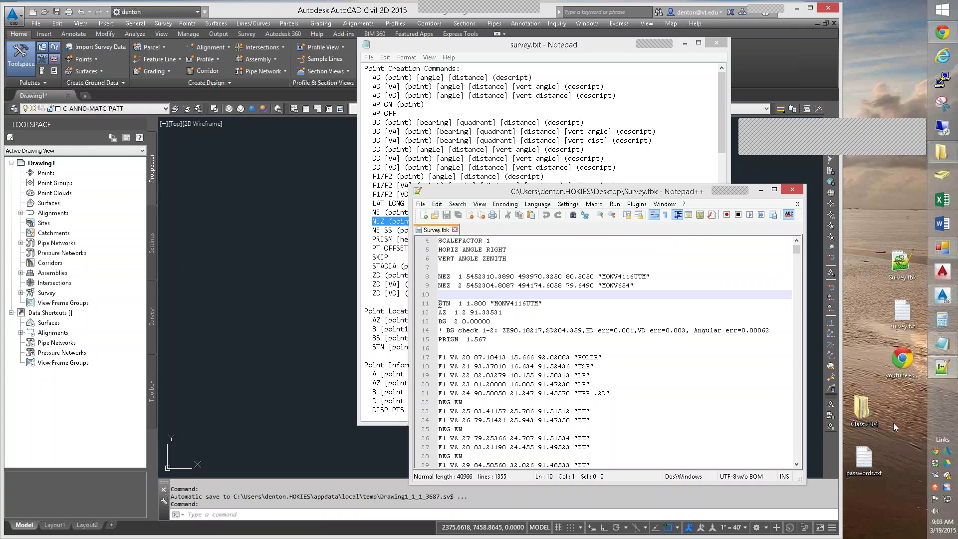
left_click_drag(439, 303, 456, 302)
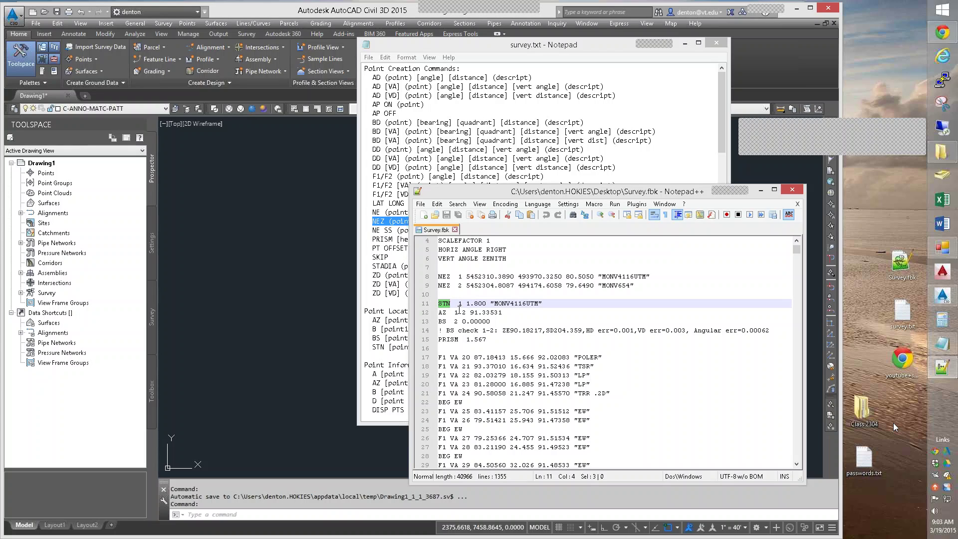
left_click(371, 354)
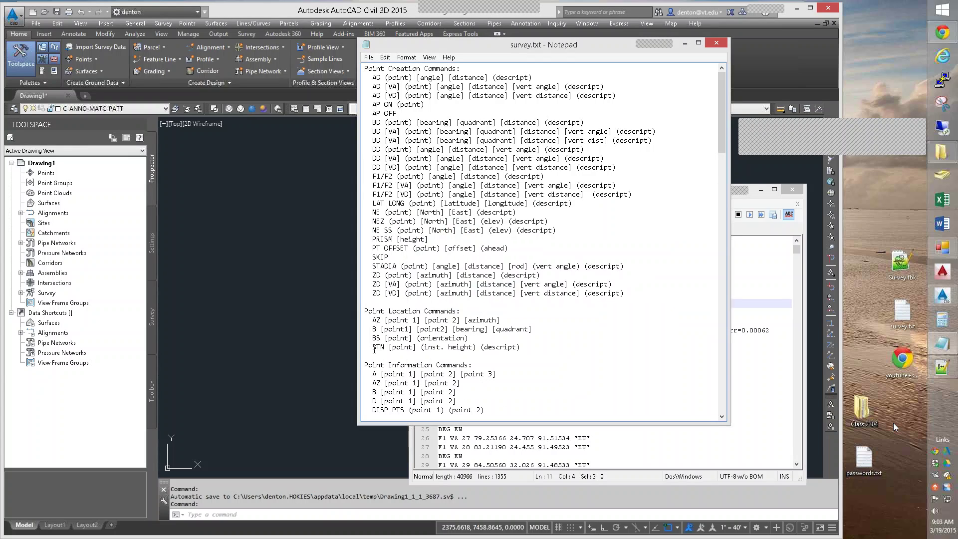
left_click_drag(372, 346, 527, 348)
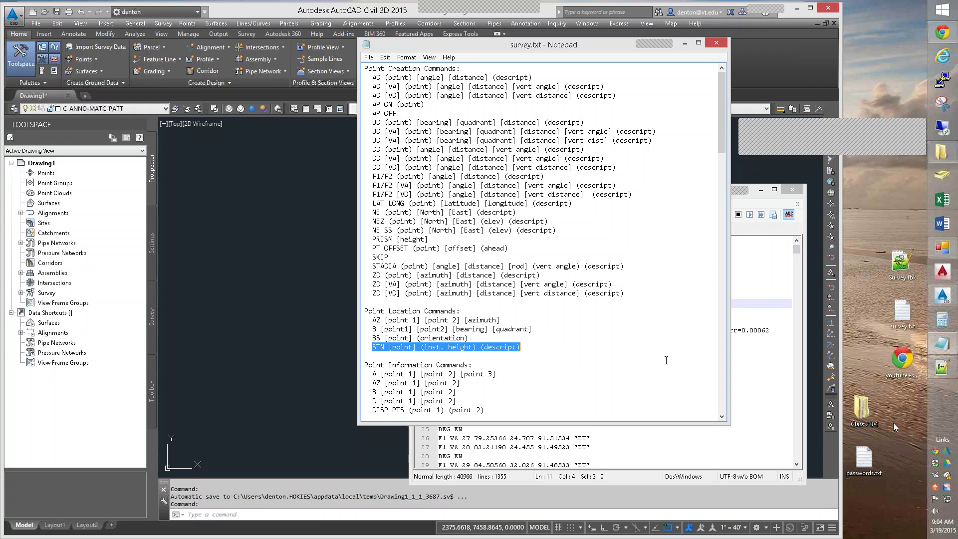
left_click(748, 358)
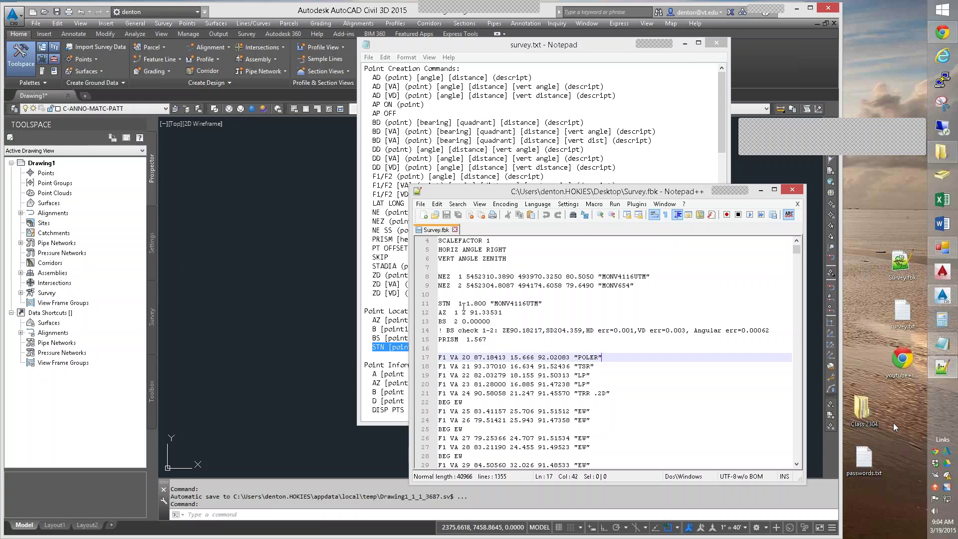
left_click_drag(465, 304, 483, 304)
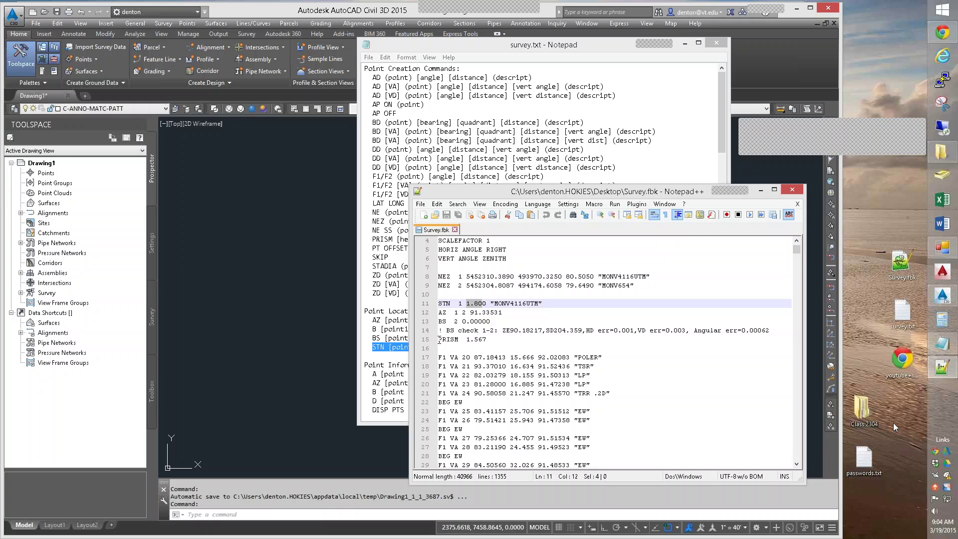
left_click_drag(439, 340, 503, 342)
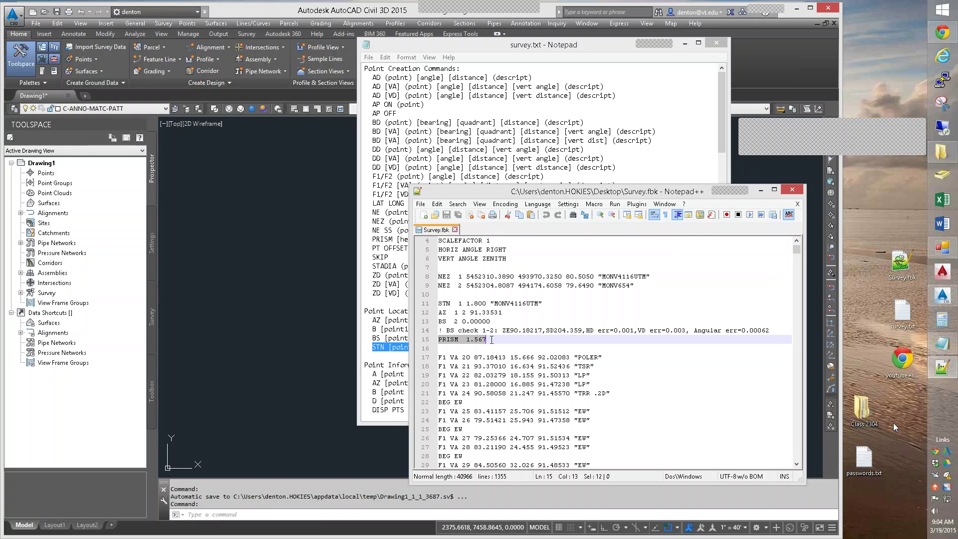
left_click_drag(467, 303, 486, 304)
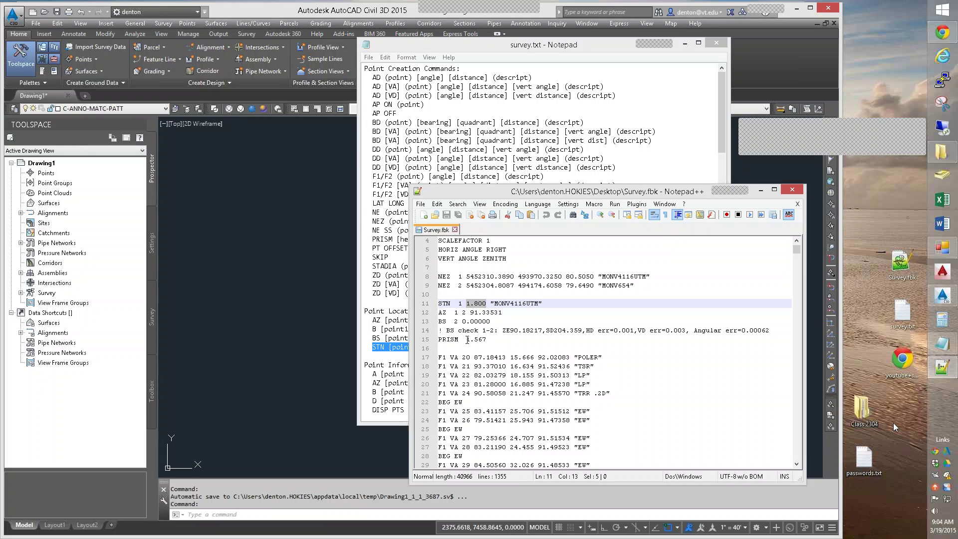
left_click_drag(466, 339, 488, 339)
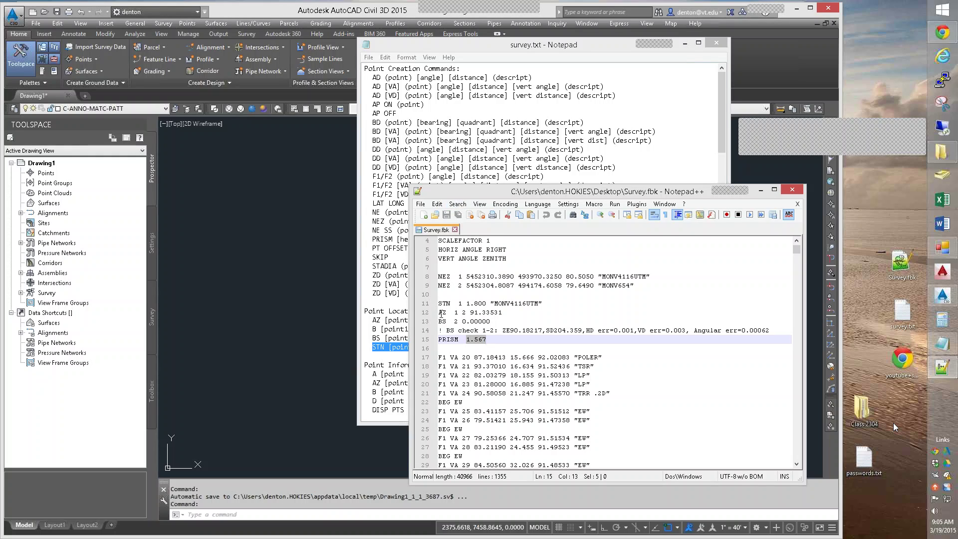
left_click_drag(439, 312, 521, 314)
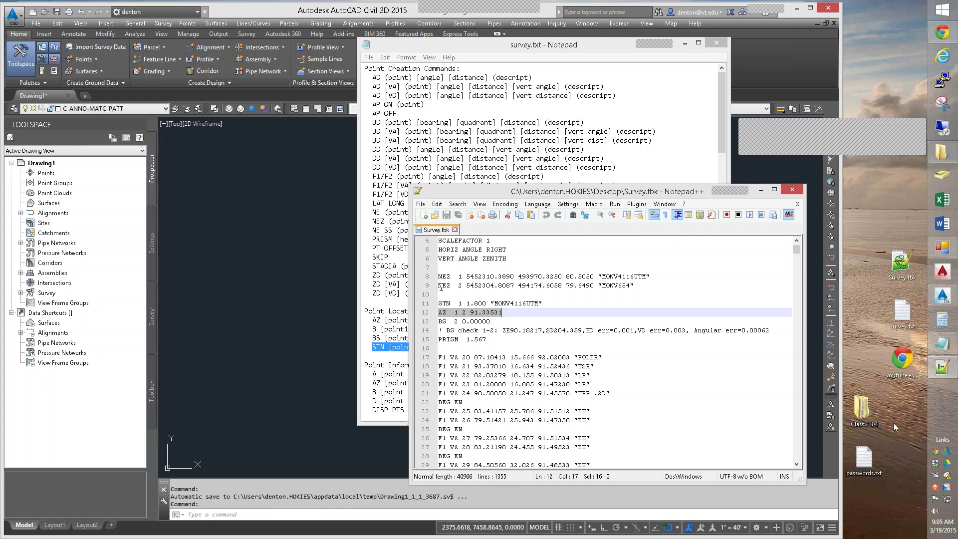
left_click(440, 286)
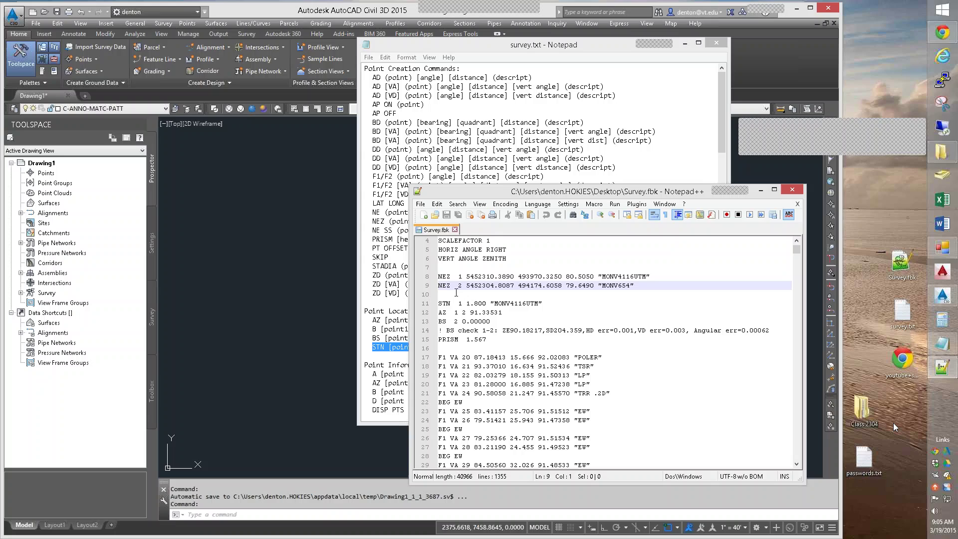
type("!!!")
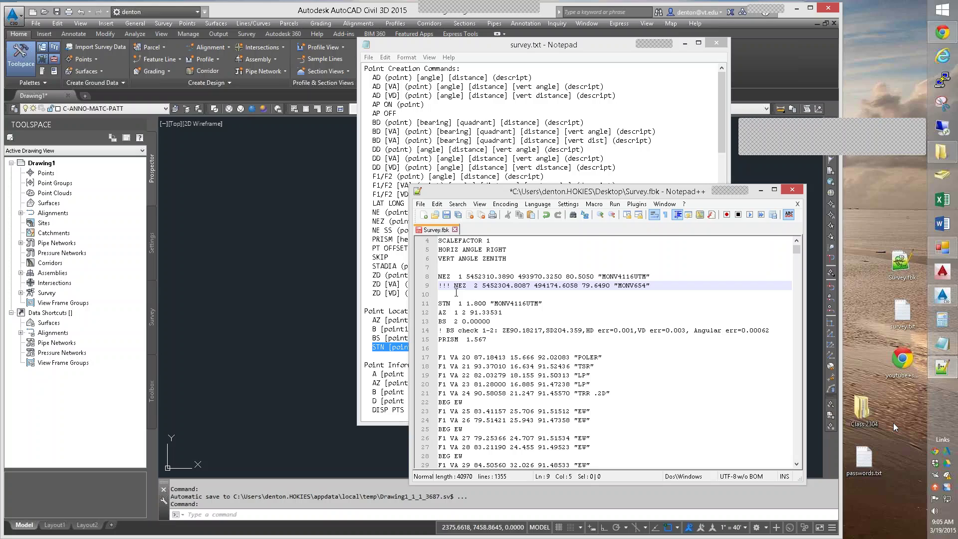
key("shift+Home")
key("Delete")
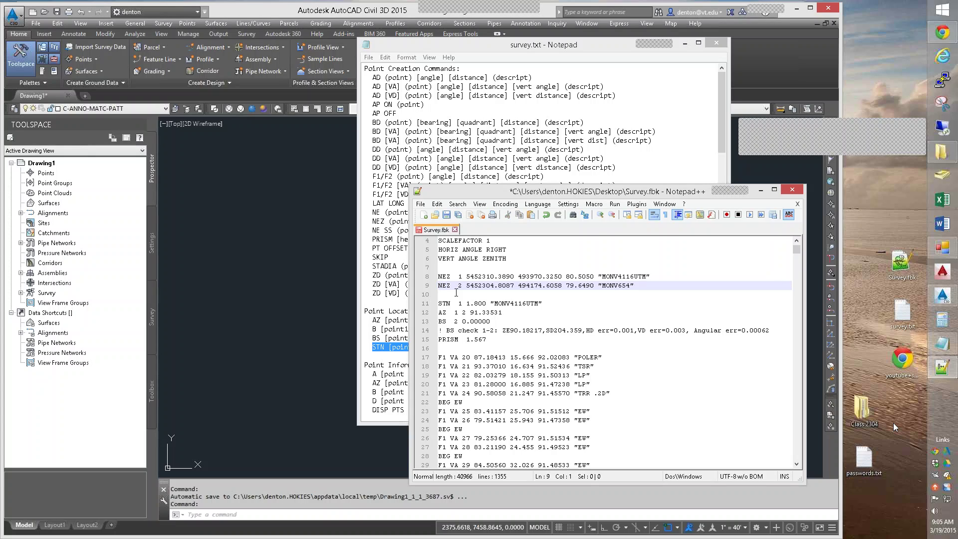
left_click(440, 313)
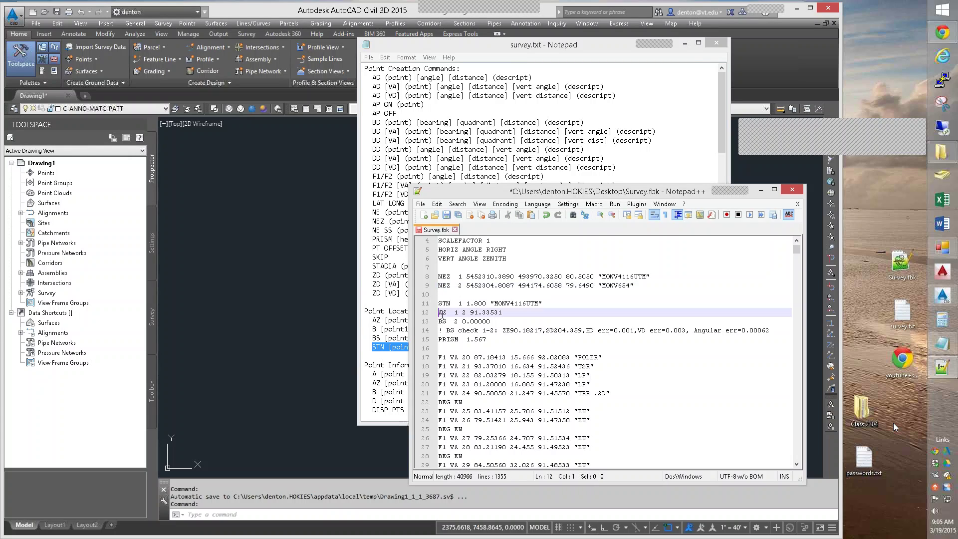
type("11")
key("BackSpace")
key("BackSpace")
type("!!!")
key("shift+Home")
key("BackSpace")
left_click_drag(439, 303, 456, 321)
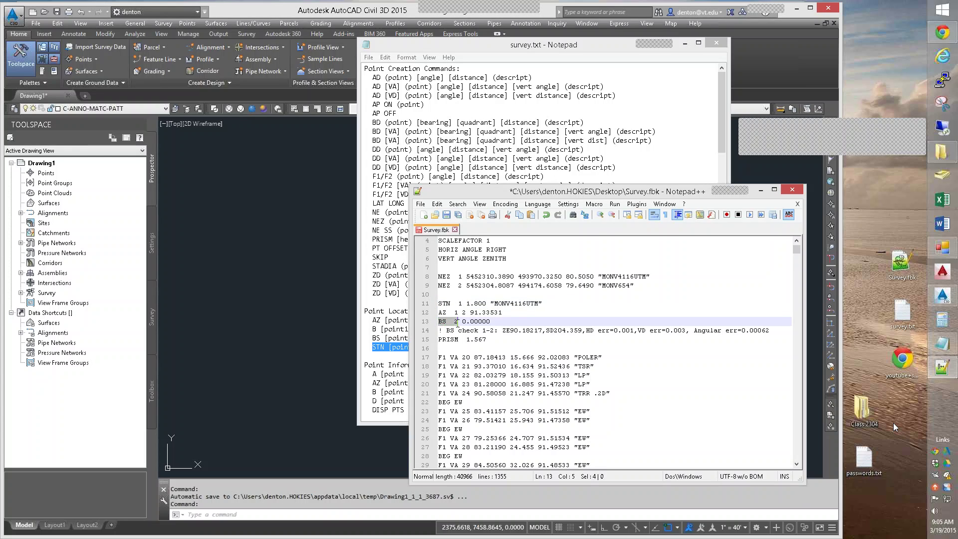
left_click(372, 338)
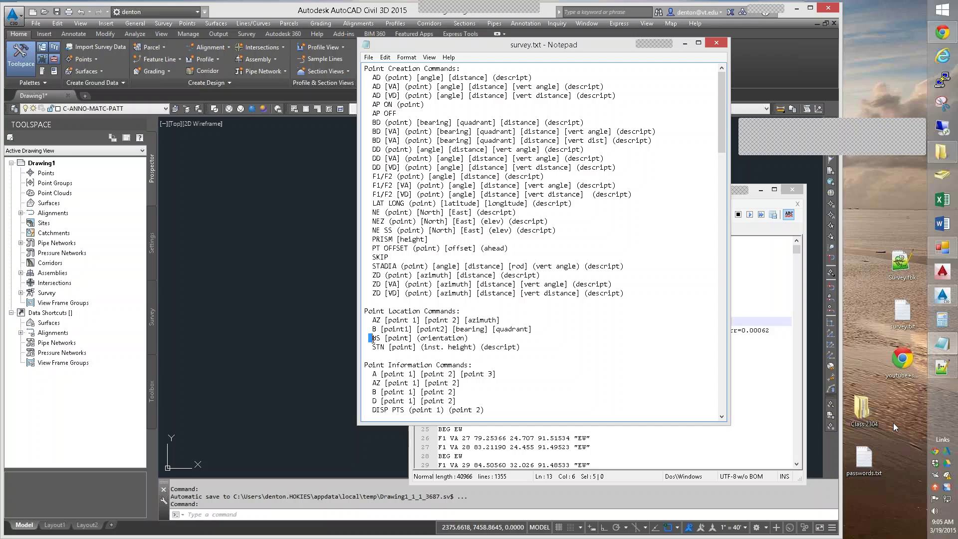
left_click_drag(372, 338, 471, 338)
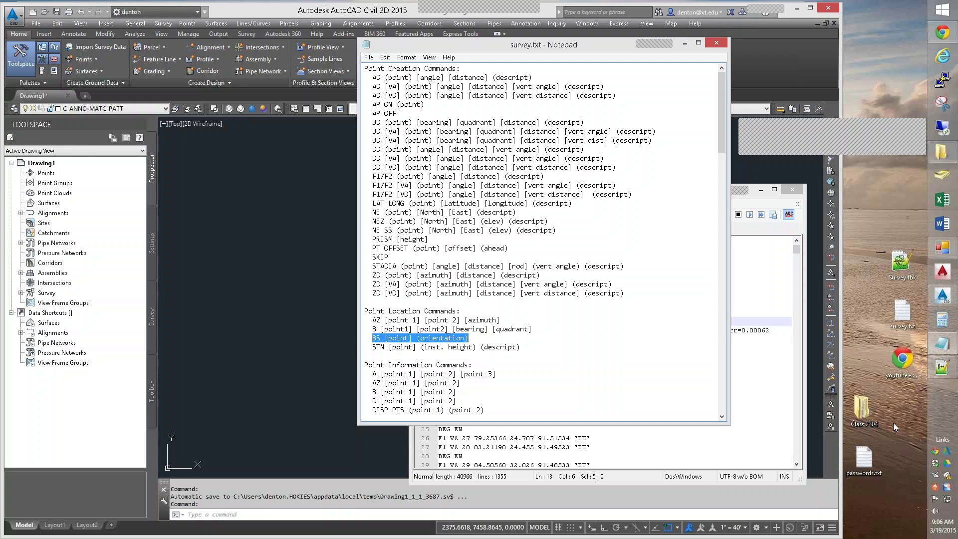
left_click(506, 340)
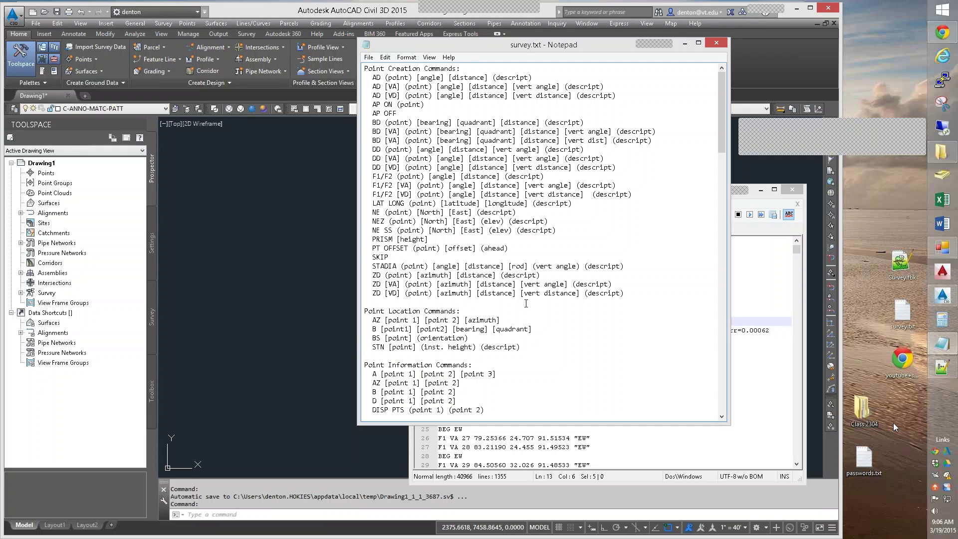
left_click(764, 207)
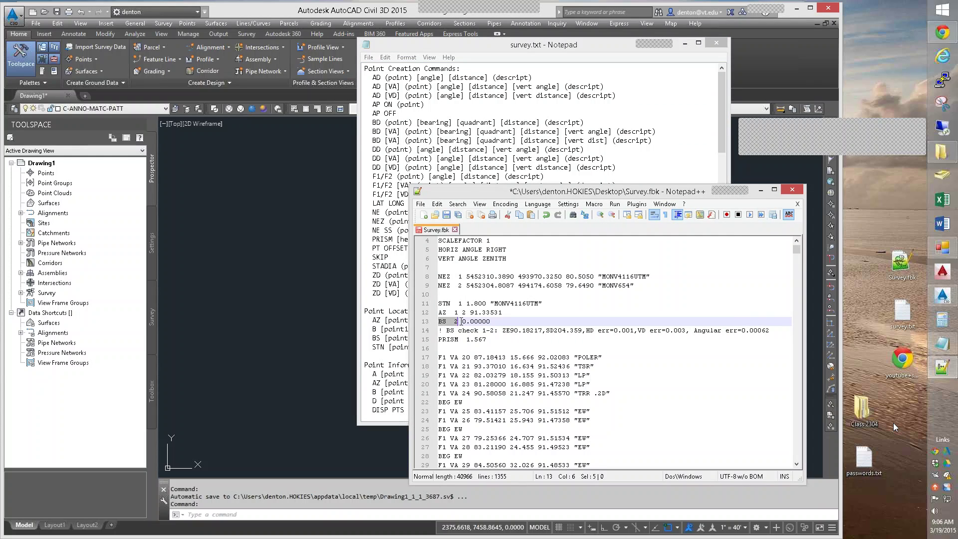
left_click_drag(459, 321, 508, 321)
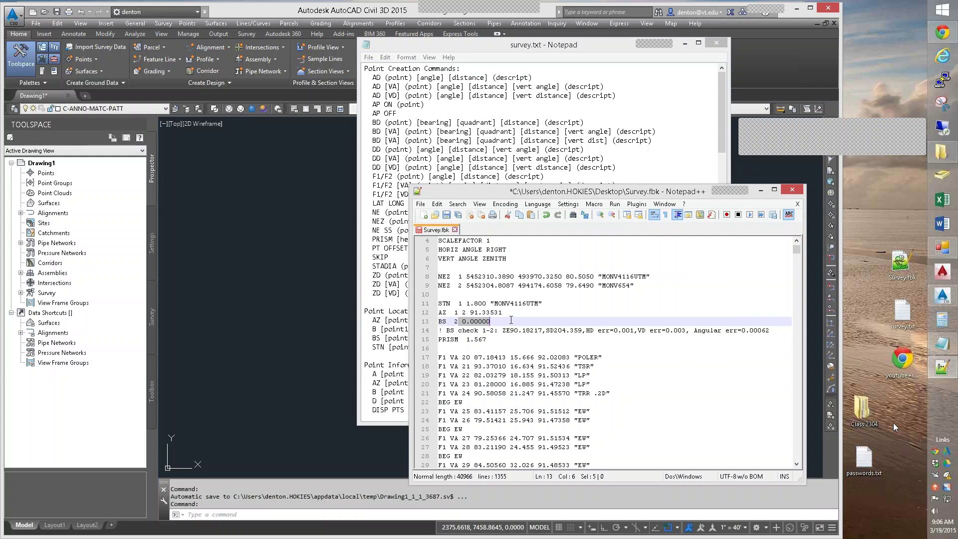
left_click(373, 330)
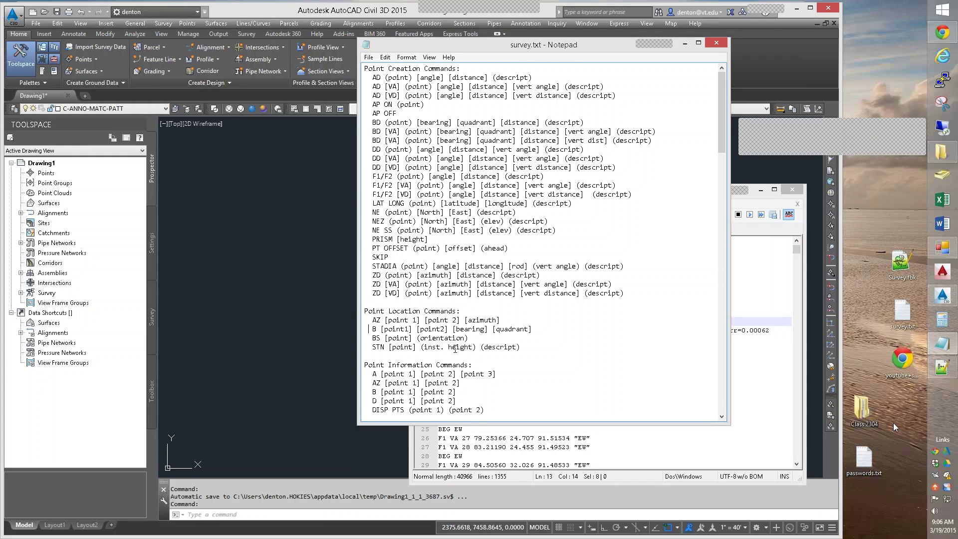
left_click(427, 447)
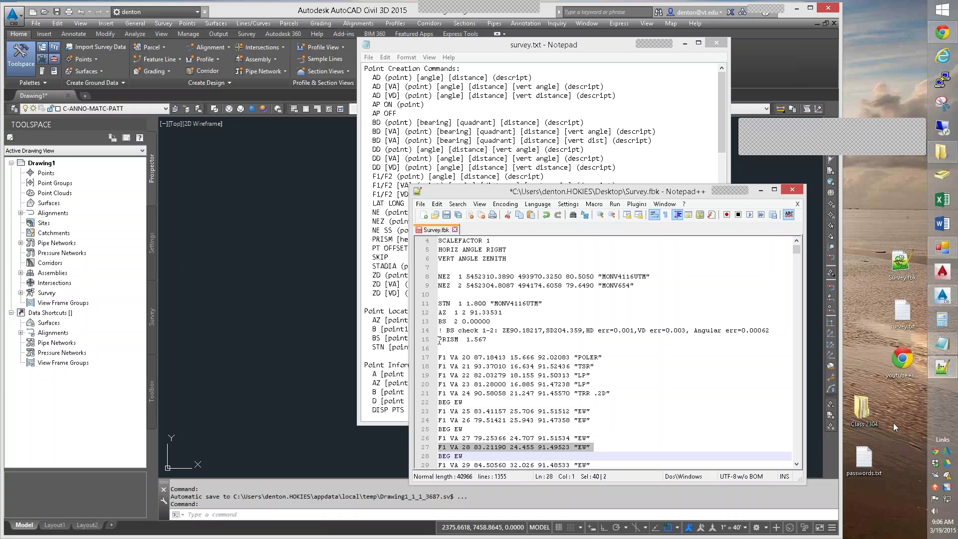
left_click_drag(438, 339, 486, 340)
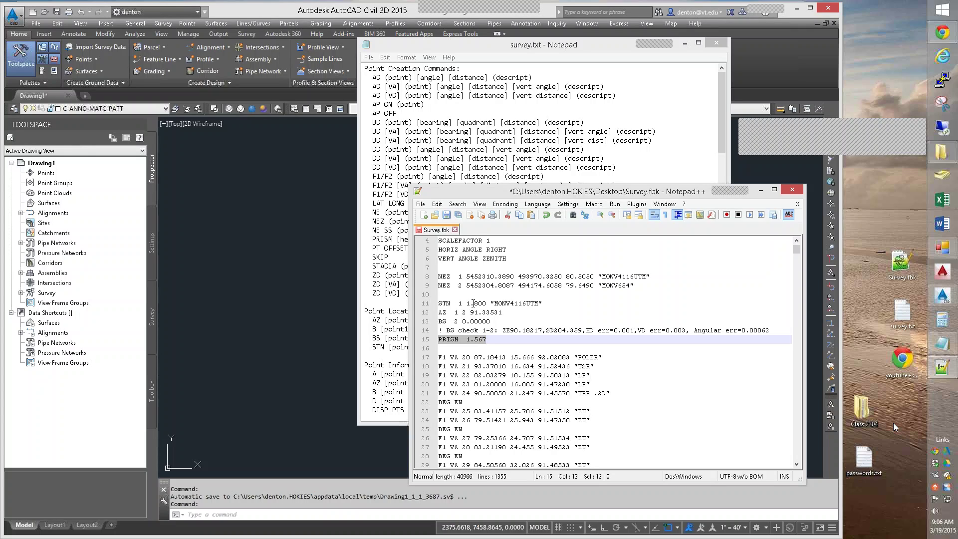
left_click(463, 351)
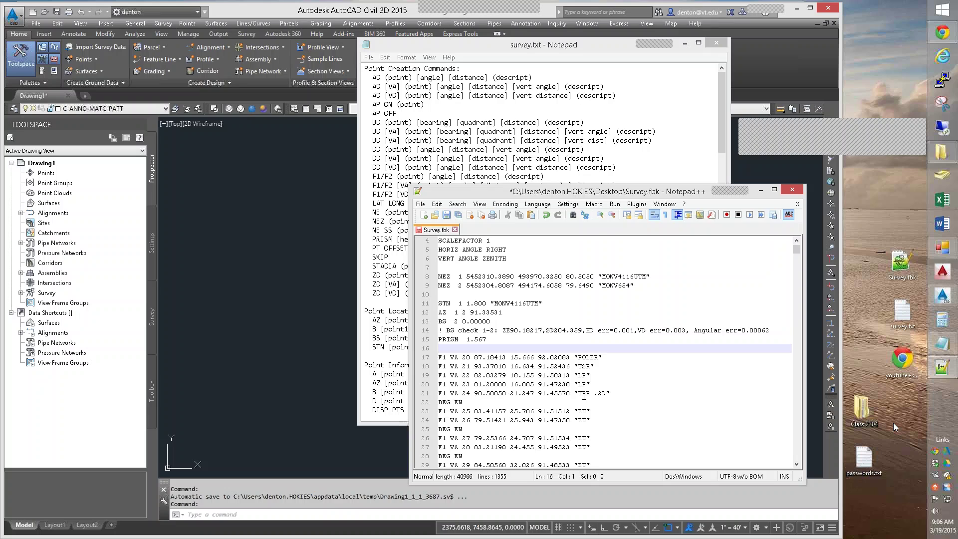
scroll(584, 395, "down", 20)
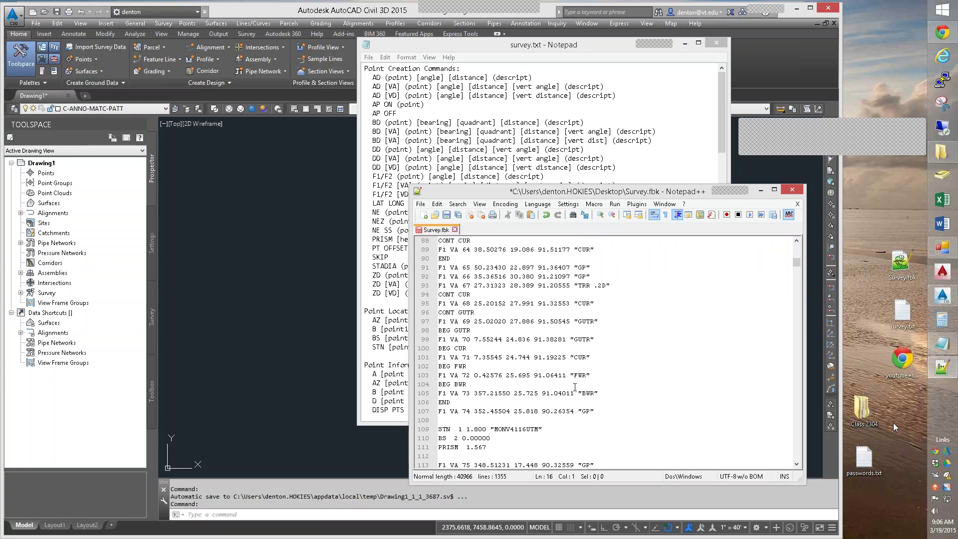
scroll(574, 387, "down", 7)
scroll(568, 385, "up", 15)
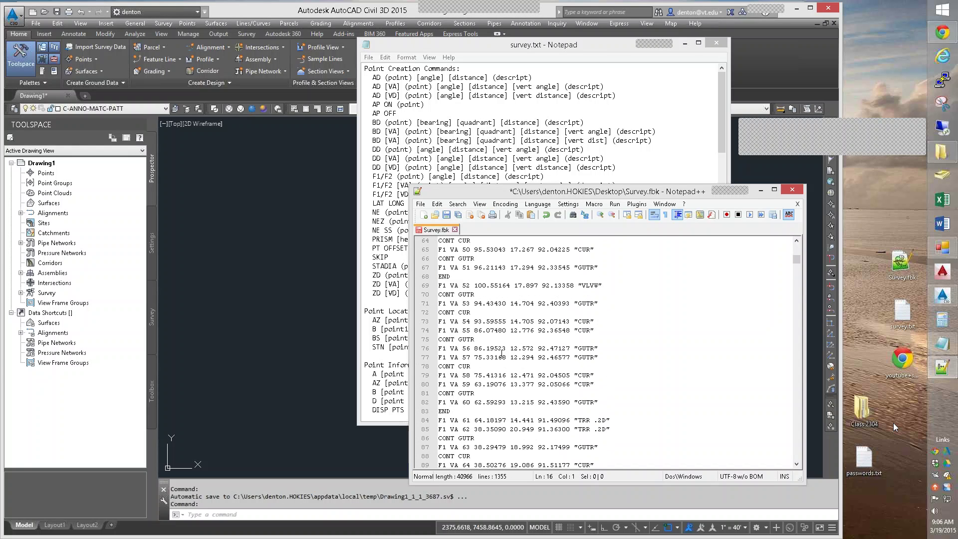
scroll(502, 353, "up", 20)
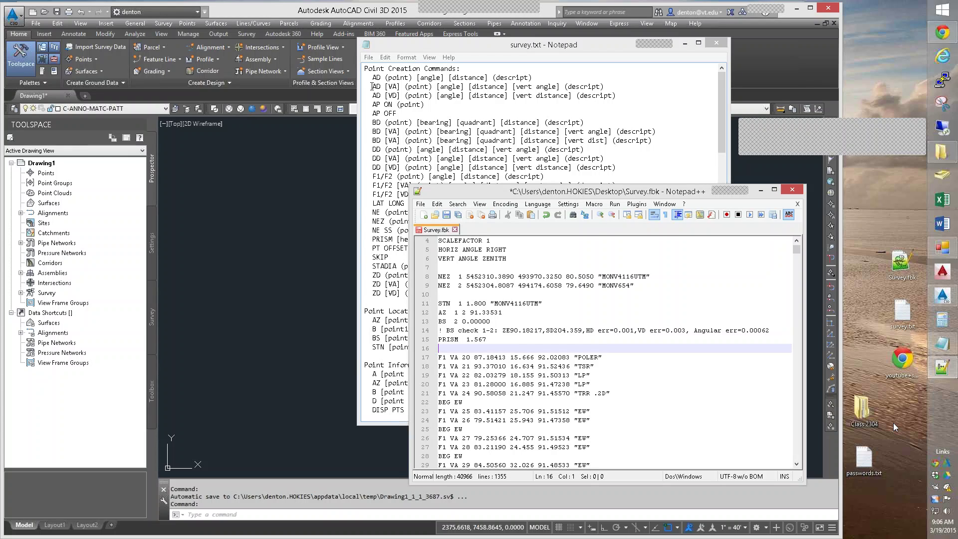
Select the AD [VA] syntax line in survey.txt, then cycle through the Civil 3D, survey.txt and Survey.fbk windows
left_click_drag(372, 86, 625, 86)
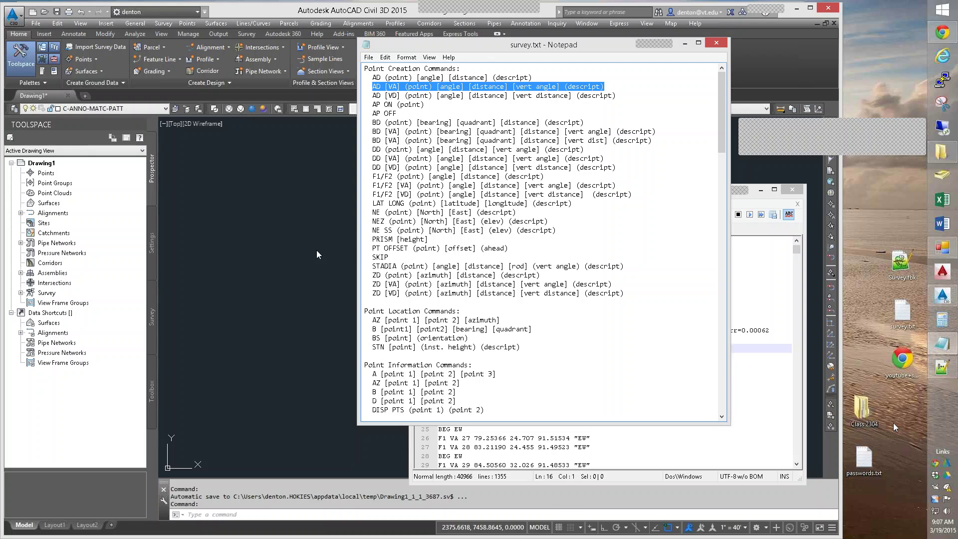
left_click(294, 238)
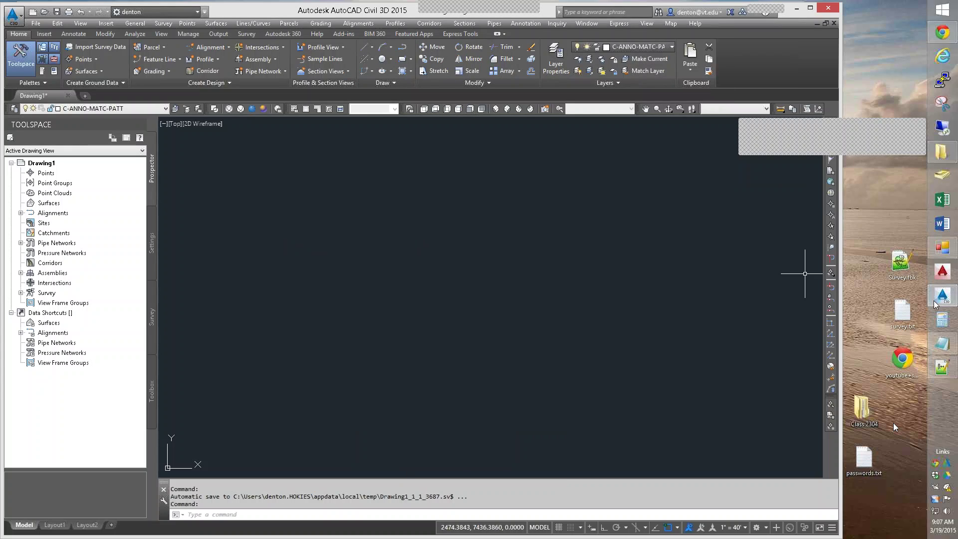
left_click(944, 366)
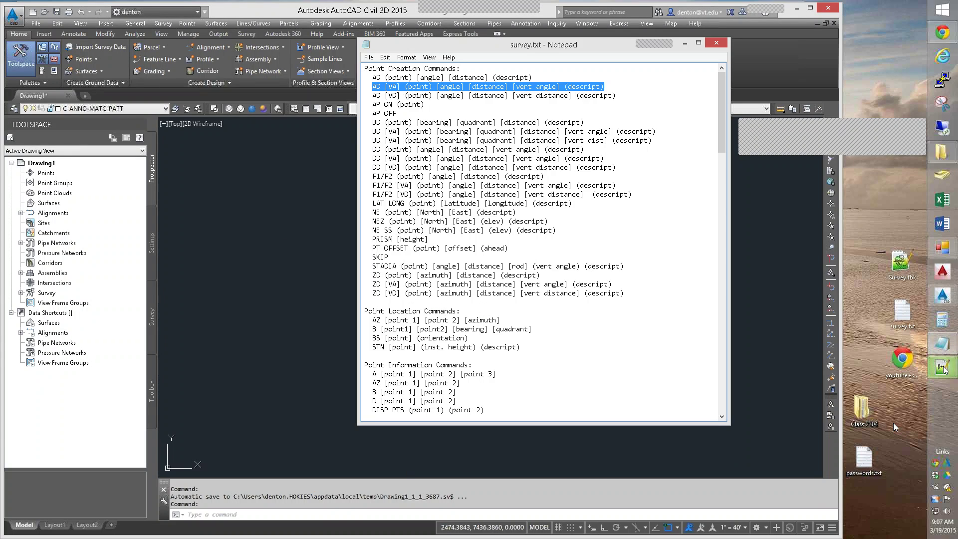
left_click(943, 367)
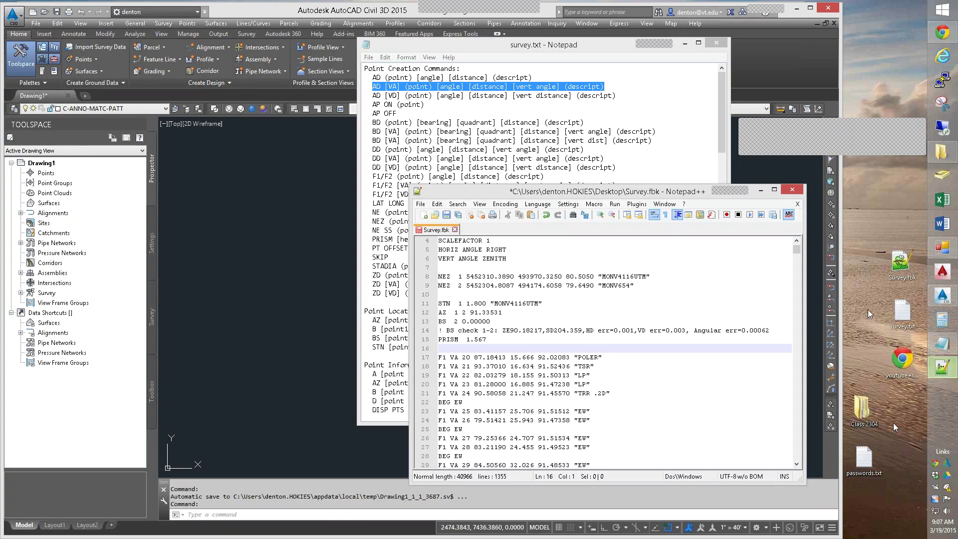
left_click(484, 358)
double_click(476, 357)
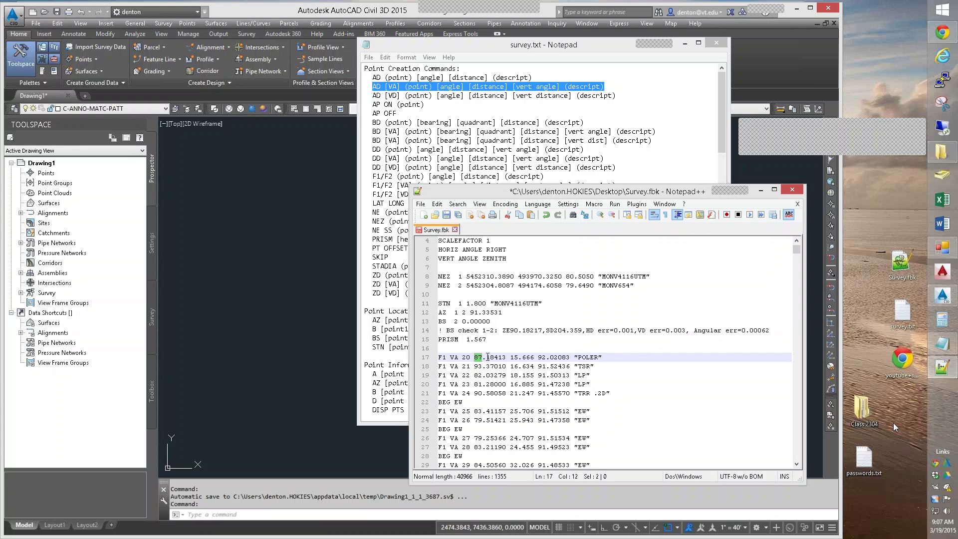
left_click_drag(487, 357, 502, 357)
left_click(505, 357)
scroll(555, 288, "up", 1)
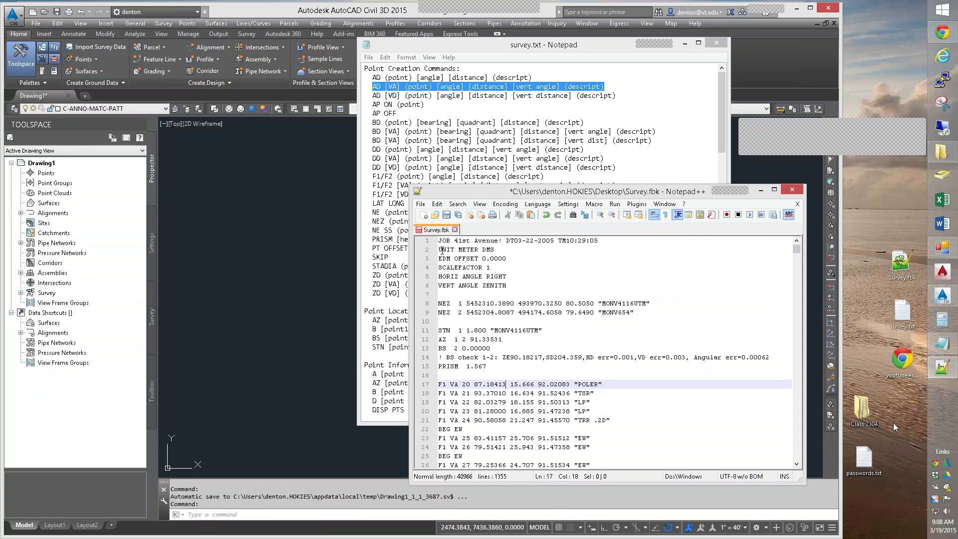
double_click(483, 250)
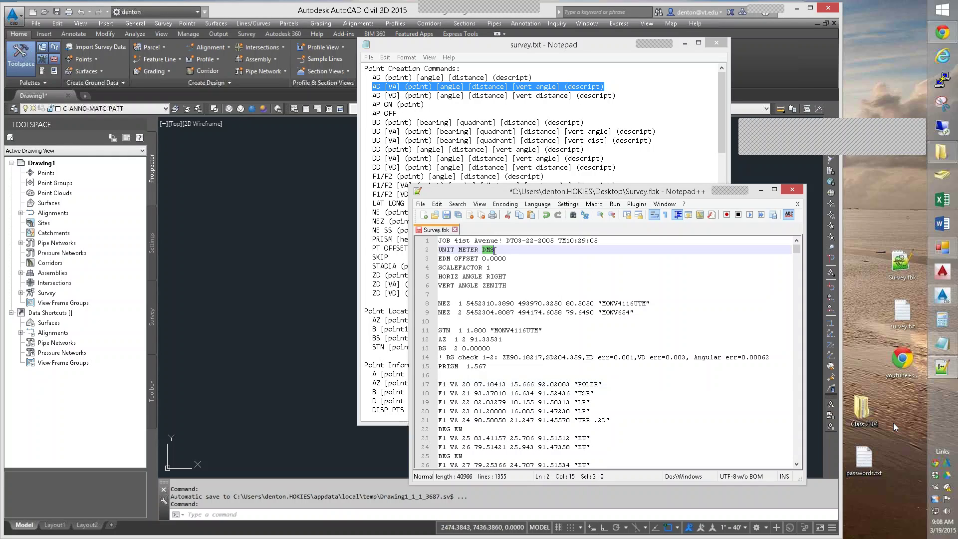
left_click(556, 412)
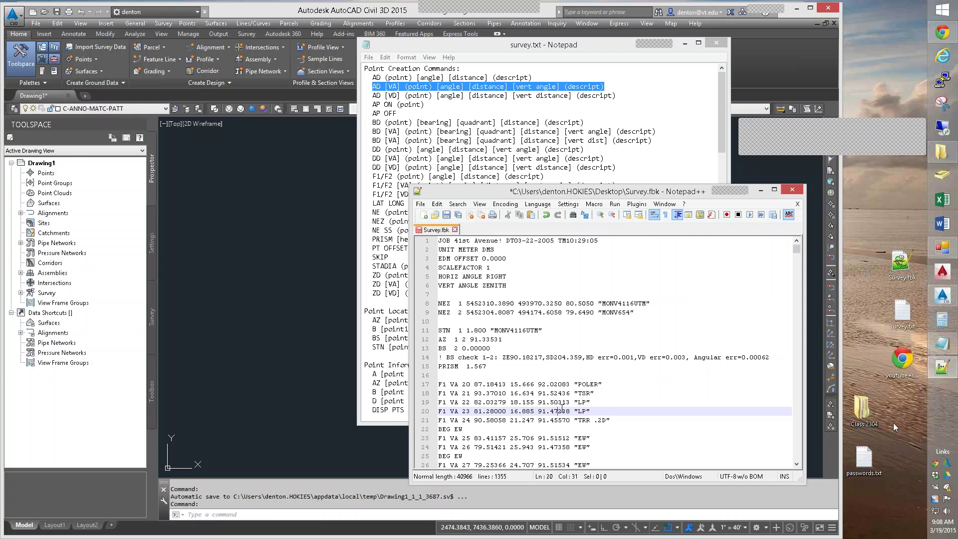
scroll(544, 389, "down", 3)
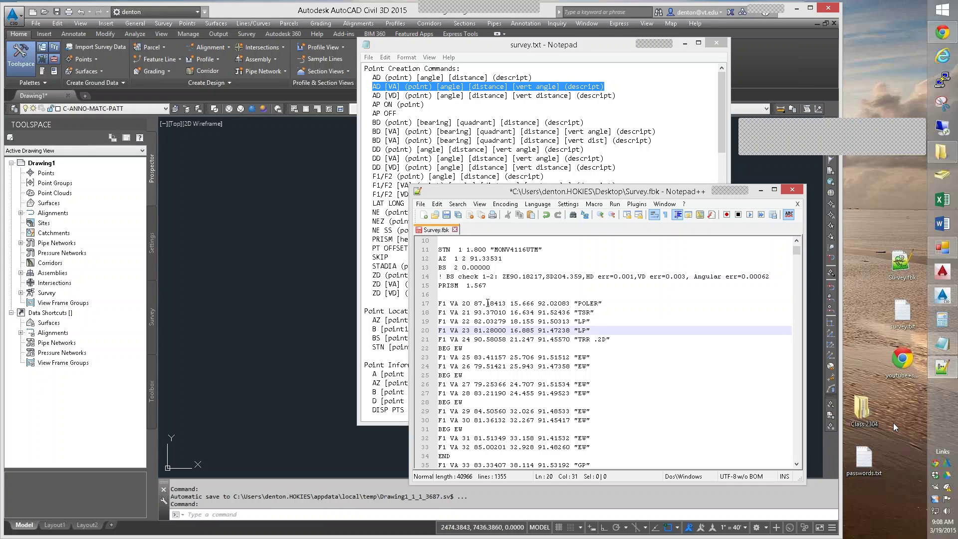
left_click_drag(487, 303, 495, 302)
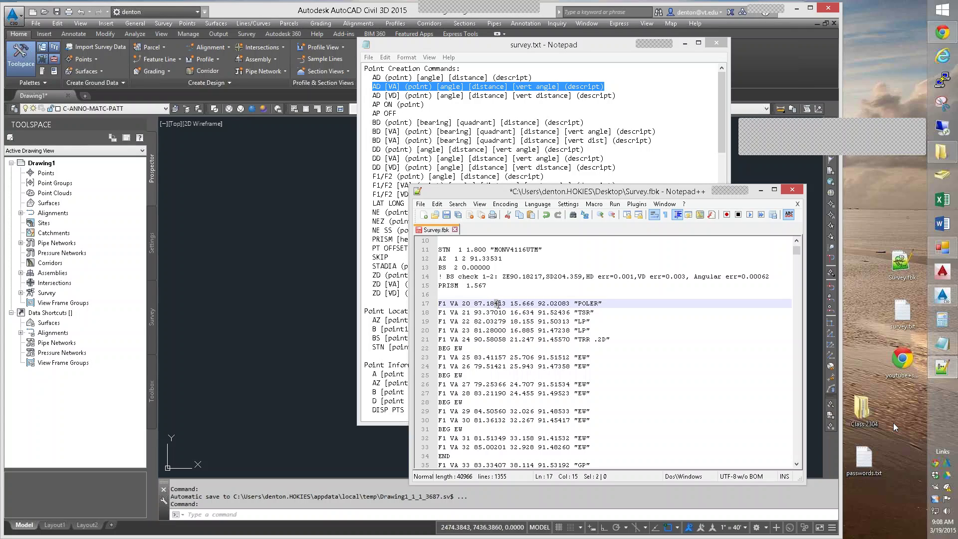
Highlight all EW description codes in Survey.fbk from the EW shot on line 23
key("Right")
key("shift+Right")
key("shift+Right")
scroll(592, 431, "down", 4)
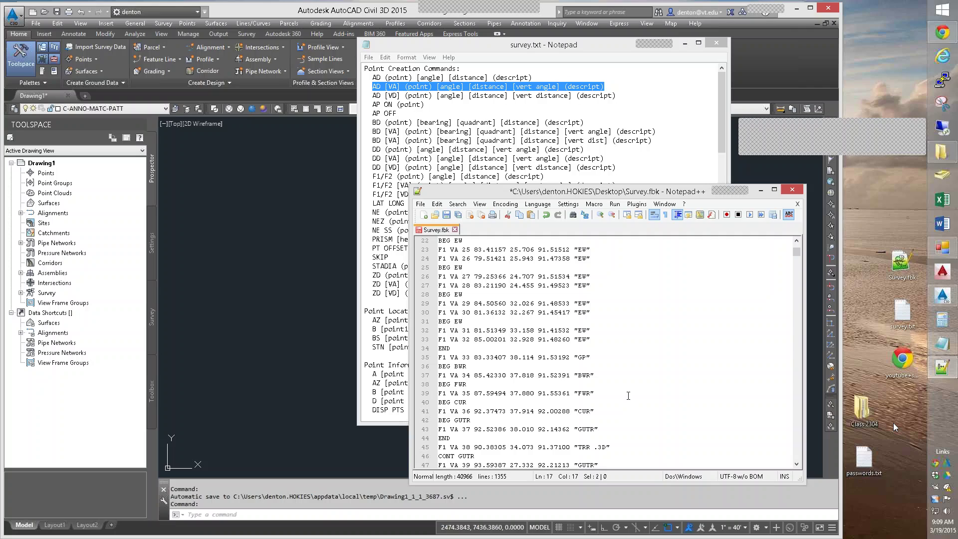
left_click(593, 447)
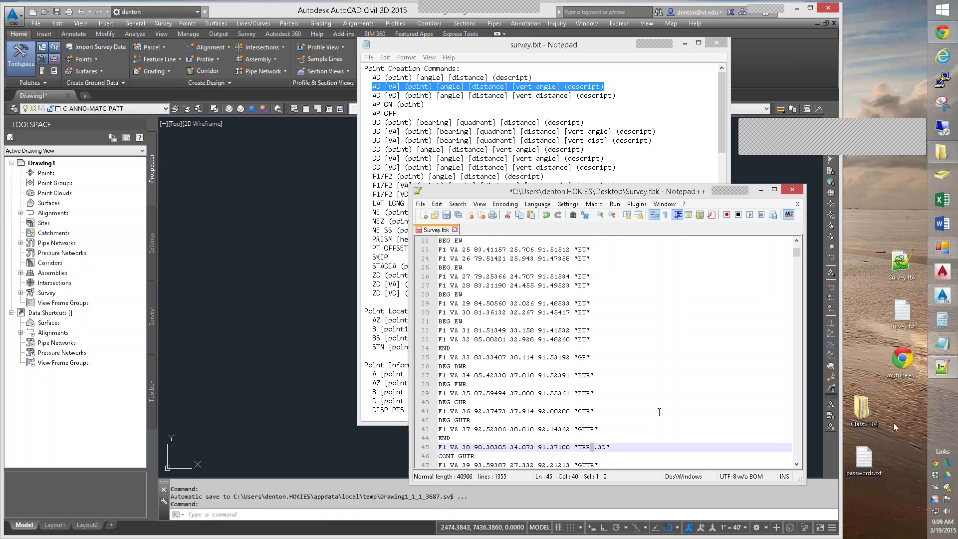
scroll(645, 405, "up", 3)
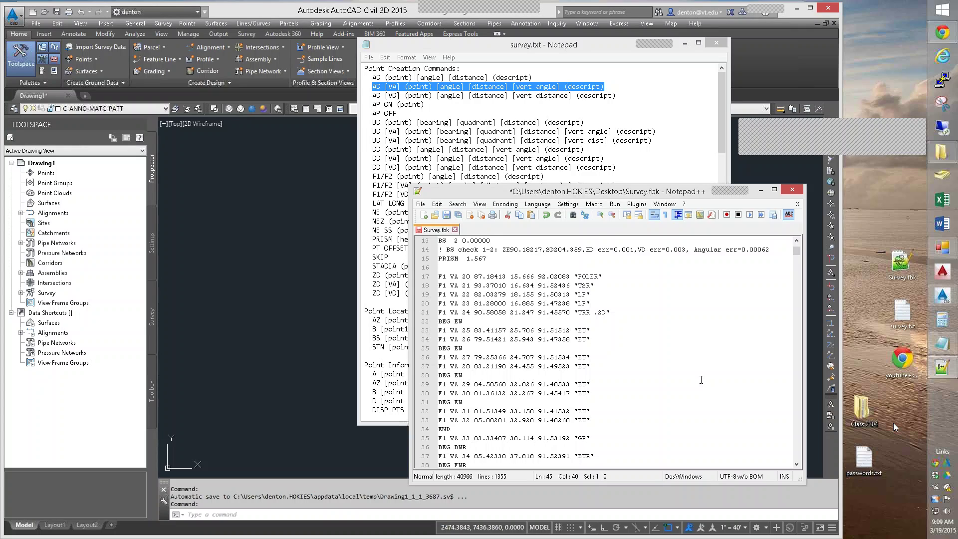
double_click(579, 331)
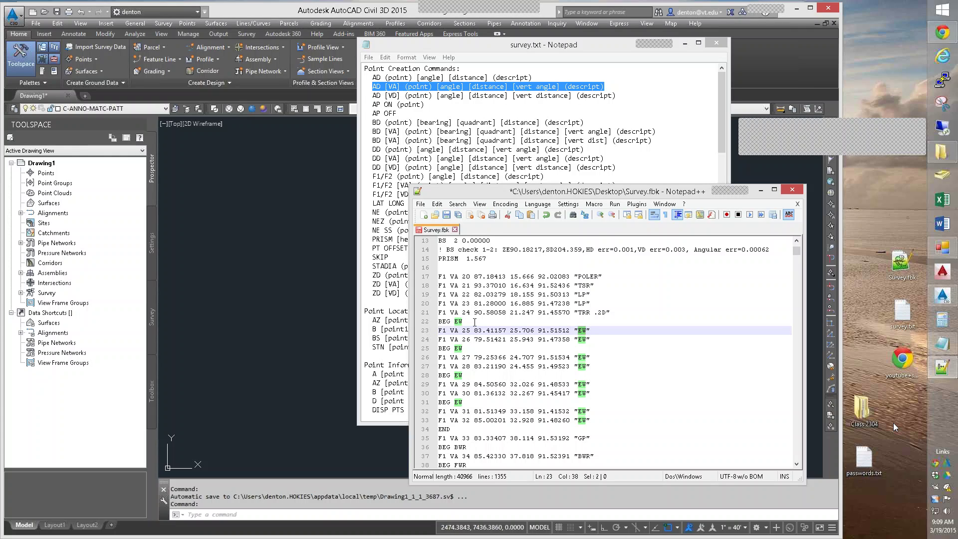
left_click(365, 299)
scroll(403, 305, "down", 5)
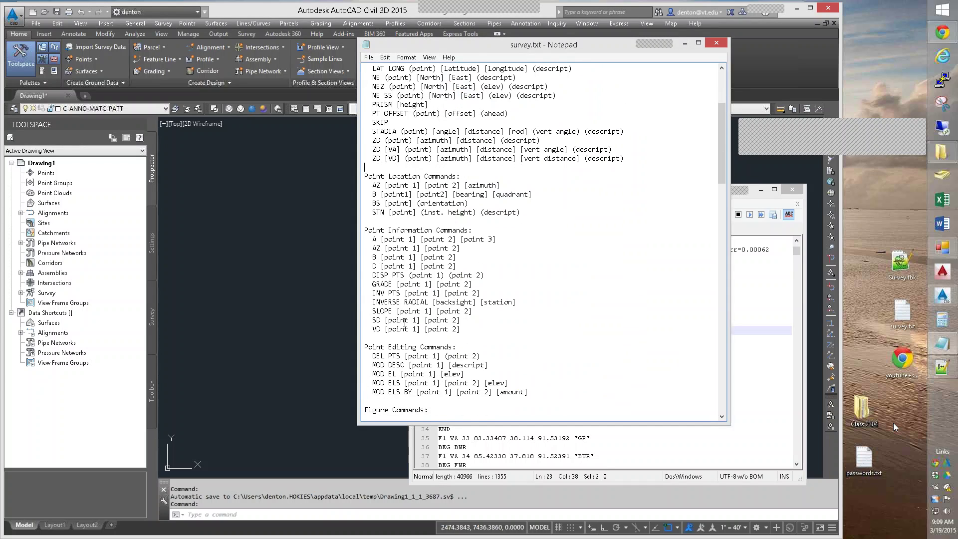
scroll(411, 315, "down", 5)
scroll(411, 315, "down", 2)
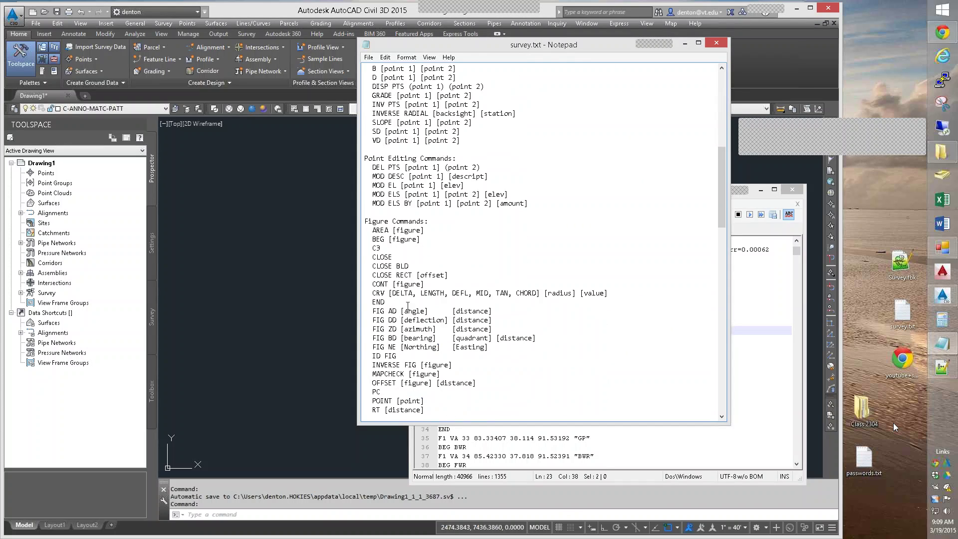
left_click_drag(376, 221, 428, 221)
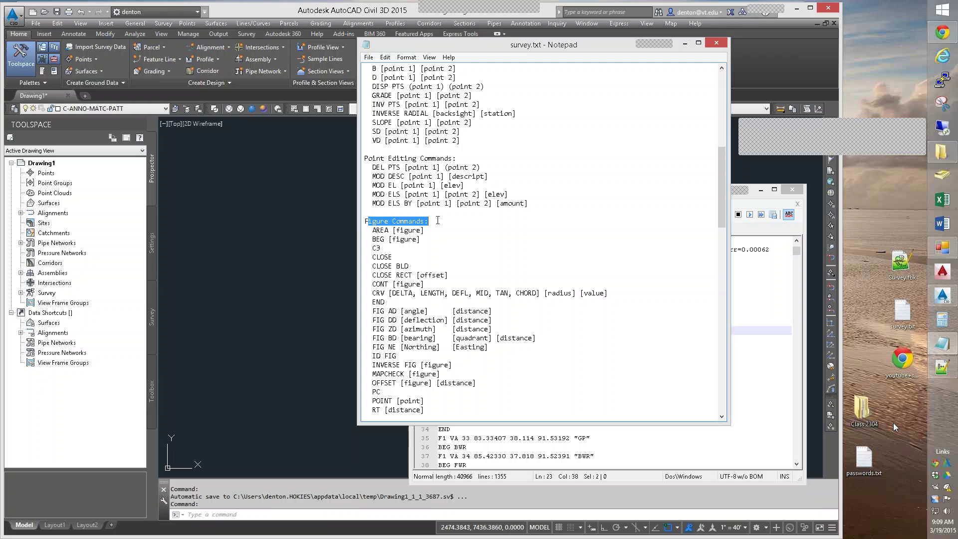
scroll(502, 230, "down", 5)
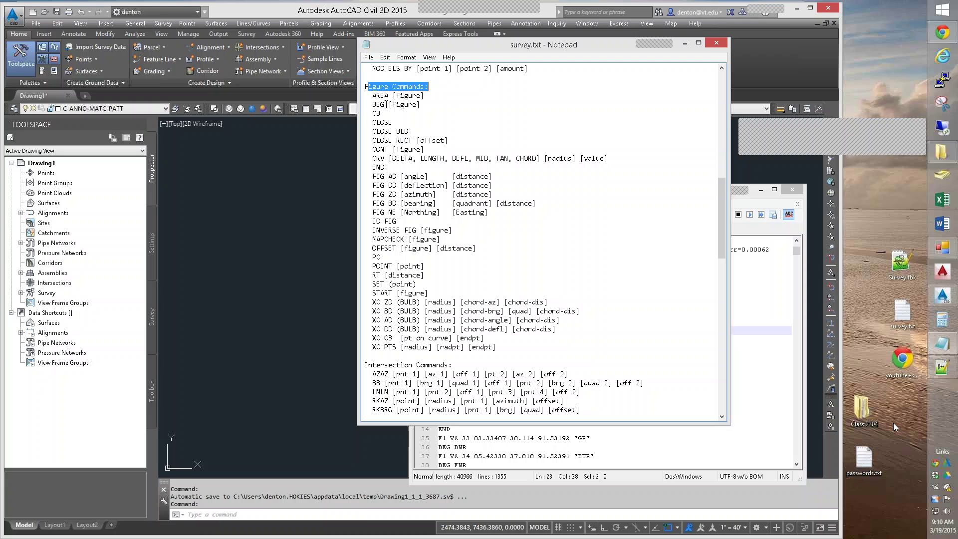
mouse_move(427, 104)
left_mouse_down()
mouse_move(368, 104)
mouse_move(420, 105)
left_mouse_up()
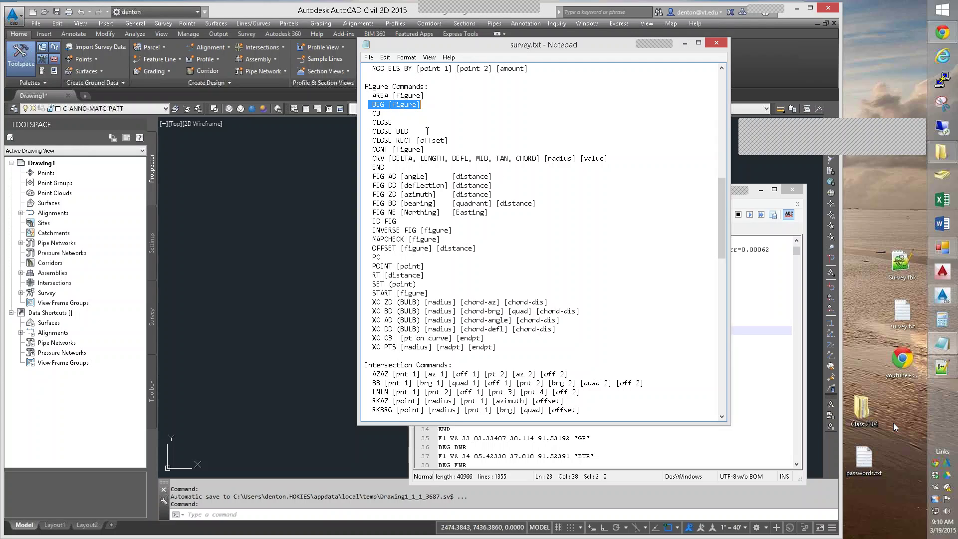
left_click_drag(371, 167, 385, 167)
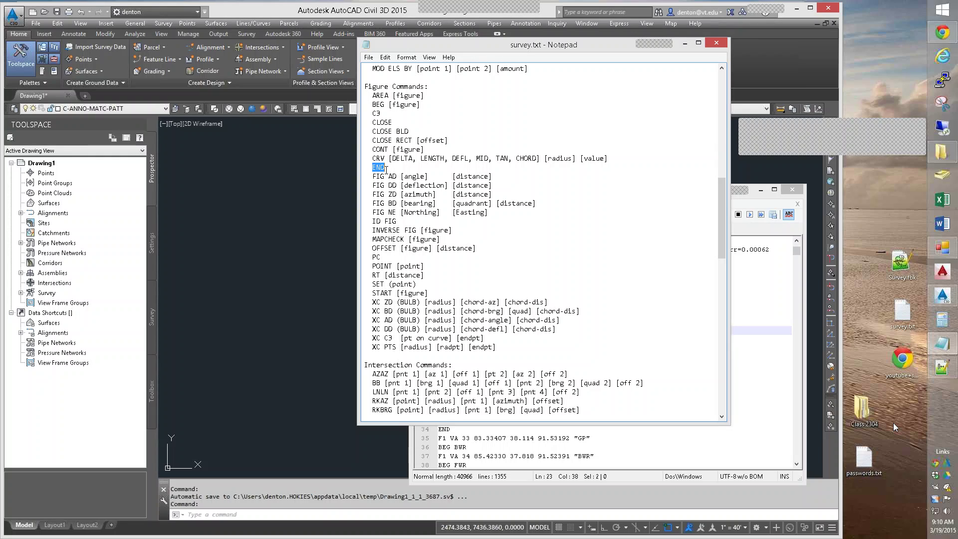
left_click_drag(371, 149, 393, 149)
Bring Survey.fbk forward, scroll through its BEG/CONT/END figure lines, and return to the JOB header
left_click(770, 300)
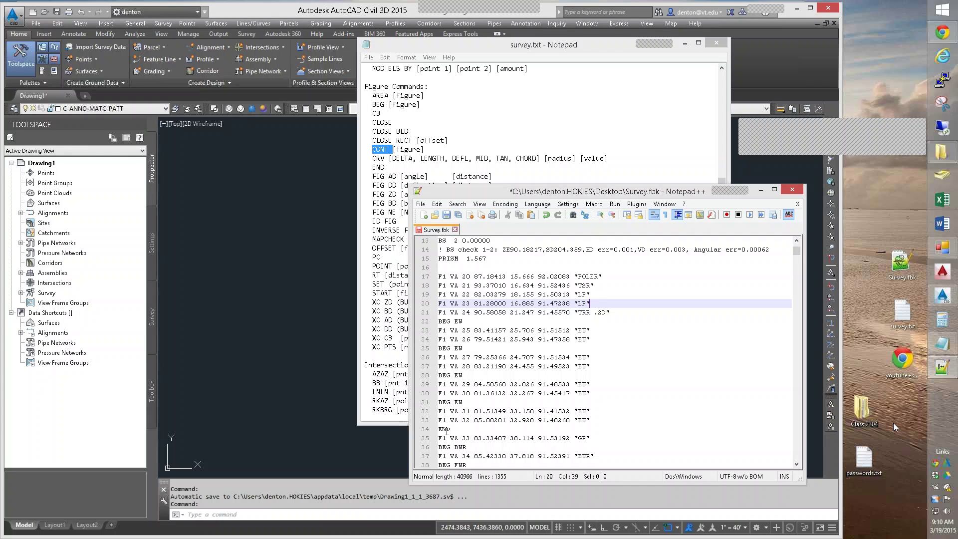
scroll(522, 423, "down", 2)
scroll(491, 370, "down", 4)
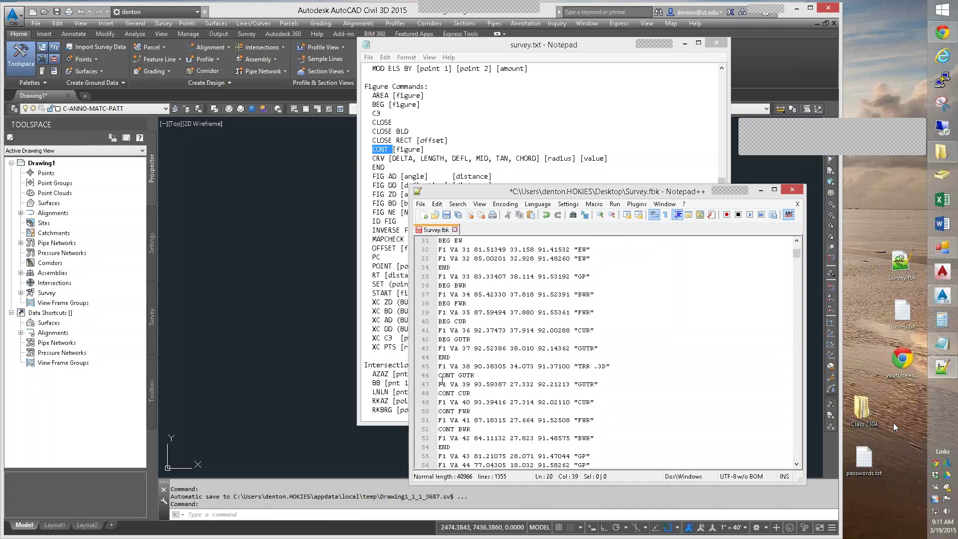
left_click_drag(439, 376, 461, 376)
scroll(532, 379, "down", 3)
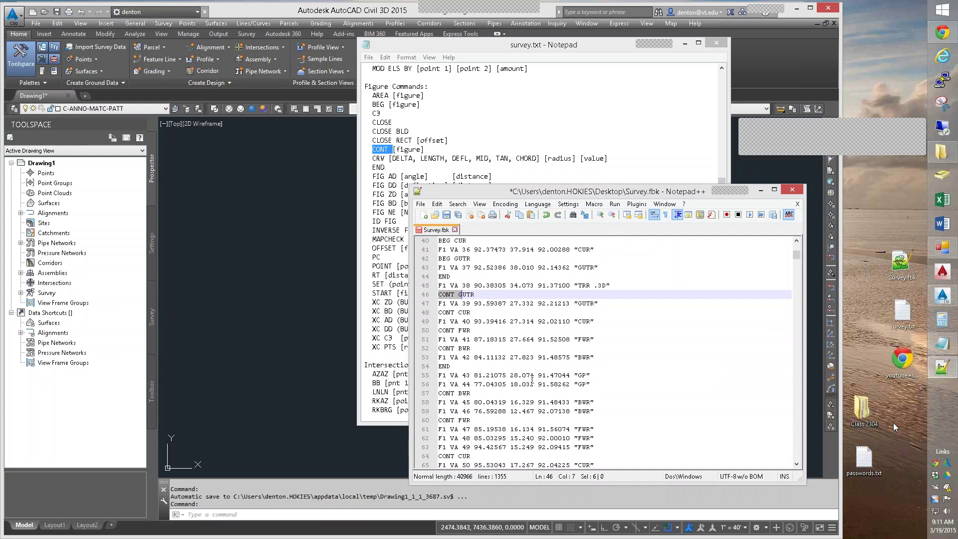
scroll(532, 379, "down", 13)
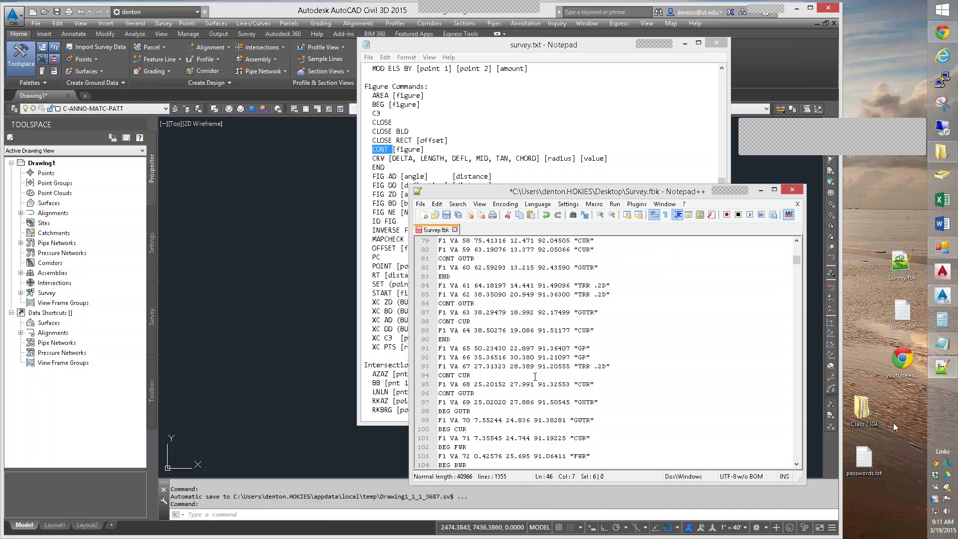
scroll(535, 377, "down", 7)
scroll(535, 375, "down", 8)
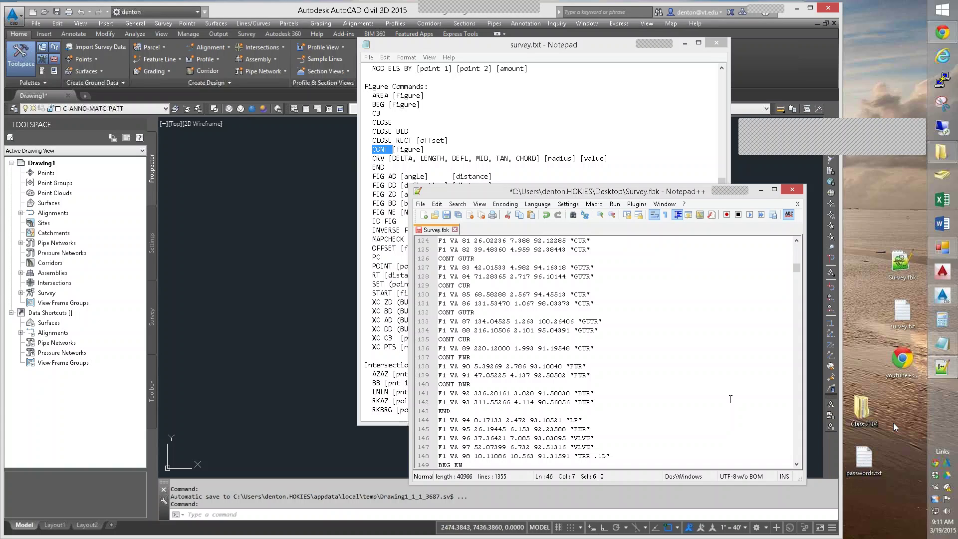
scroll(698, 389, "up", 20)
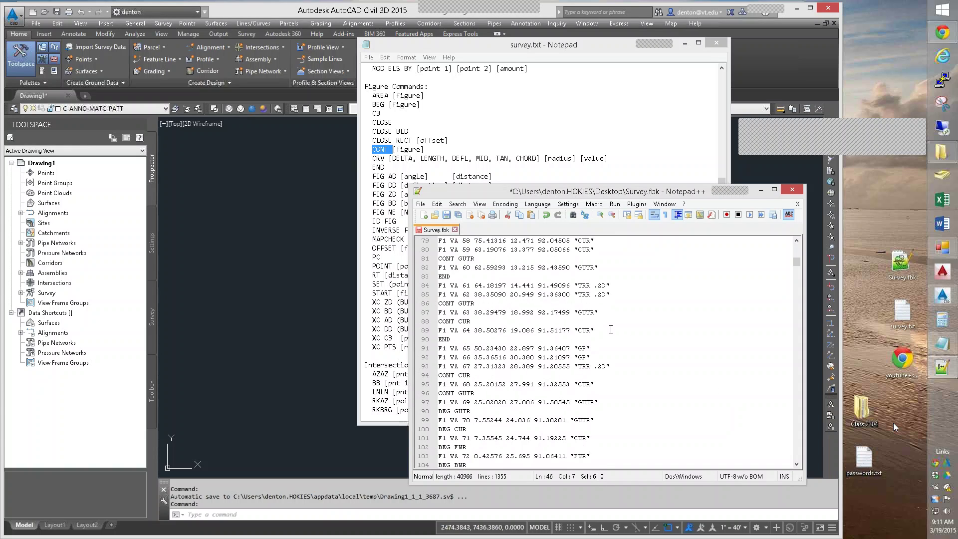
scroll(622, 340, "up", 9)
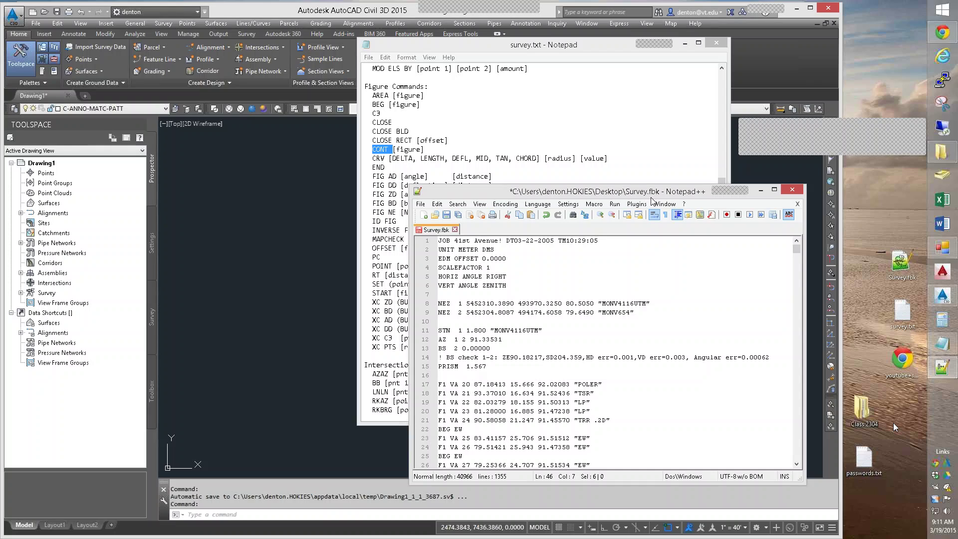
Close Survey.fbk without saving and survey.txt, show the Toolspace Survey tab, and launch Import Survey Data
left_click(798, 194)
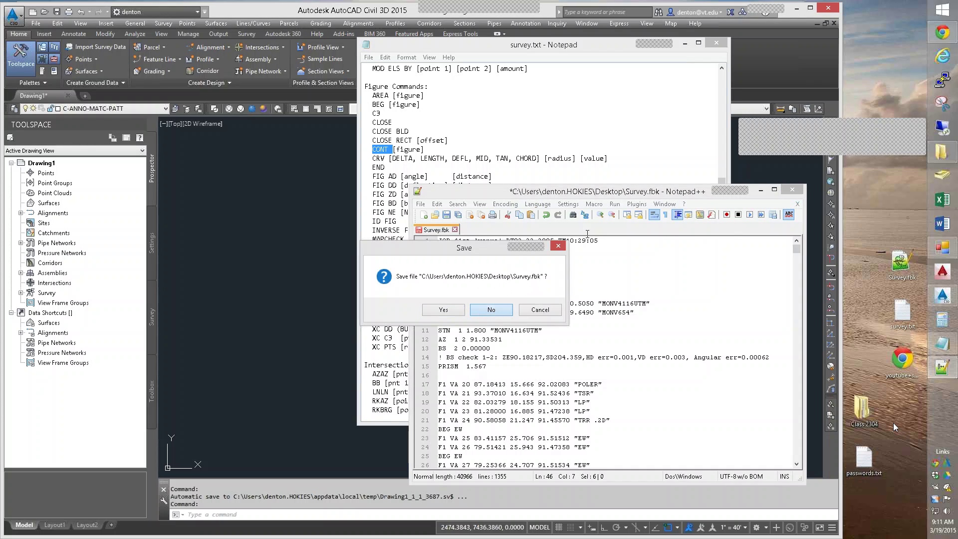
left_click(491, 309)
left_click(716, 45)
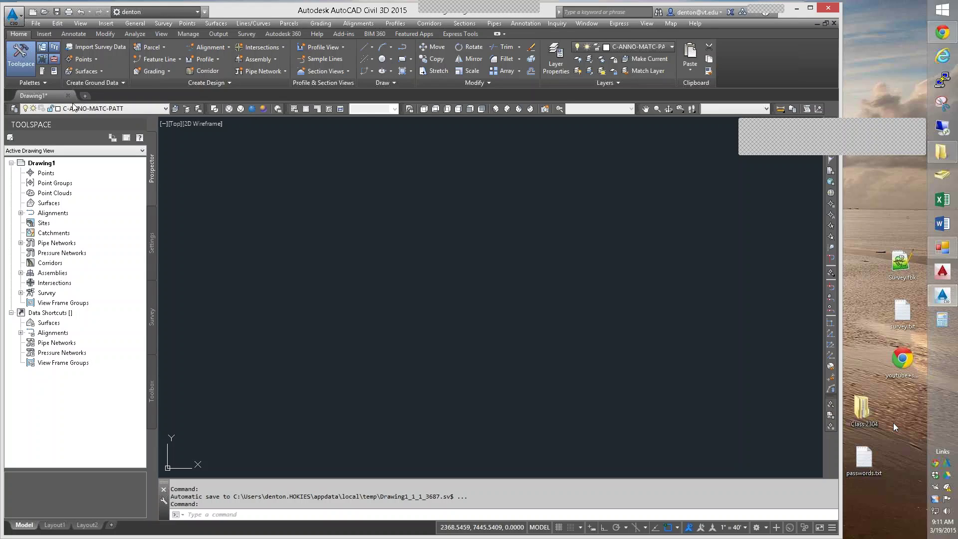
left_click(43, 60)
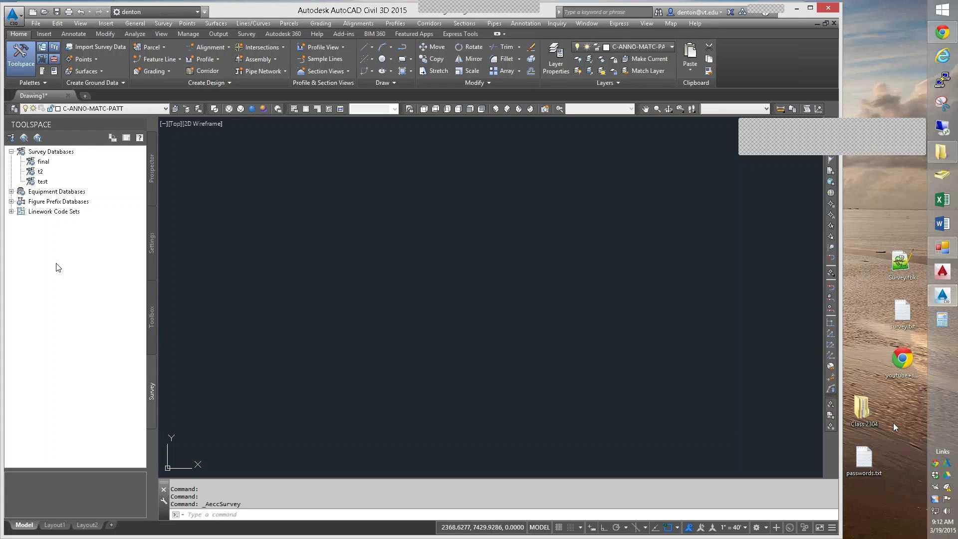
left_click(100, 47)
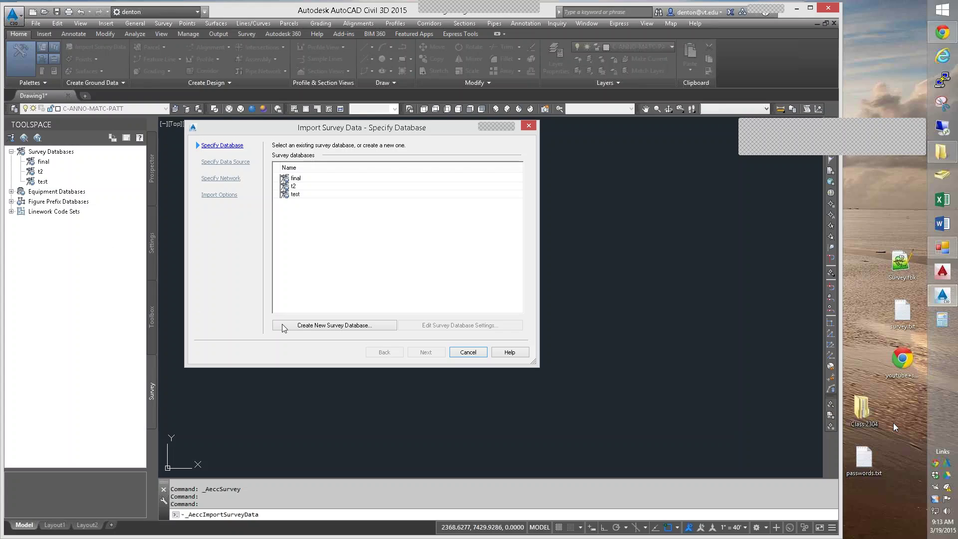
Create the STROUBLES survey database, select it as the import target, and continue to the data source
left_click(303, 328)
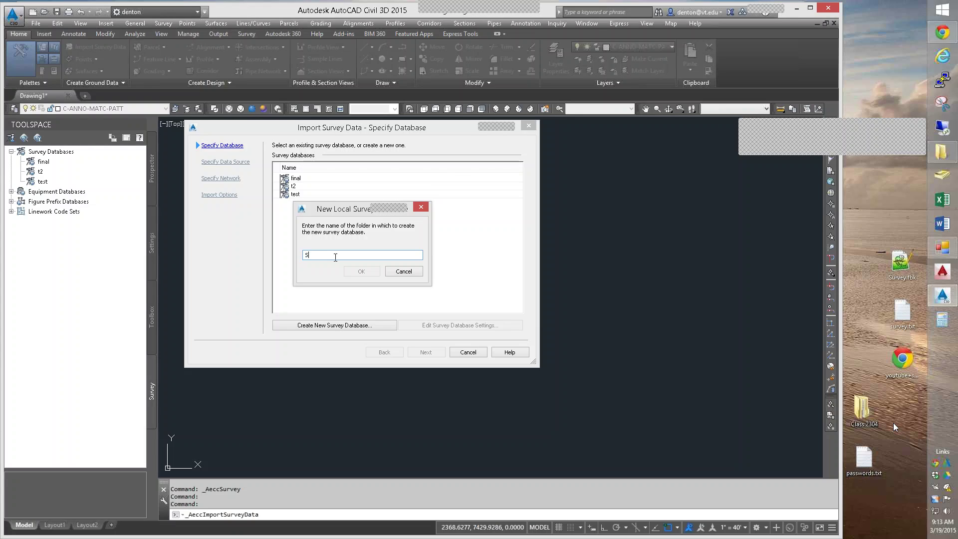
type("urvey2304")
key("Return")
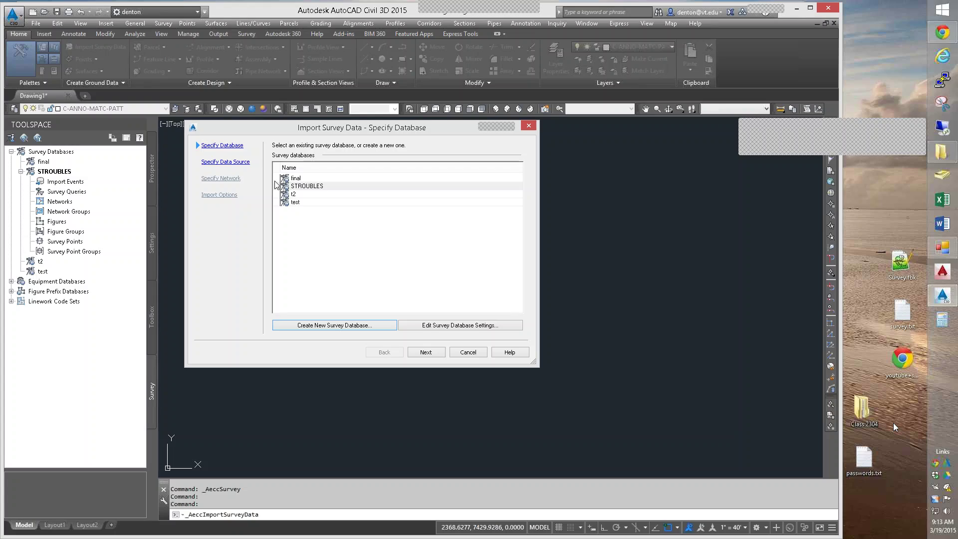
left_click(308, 186)
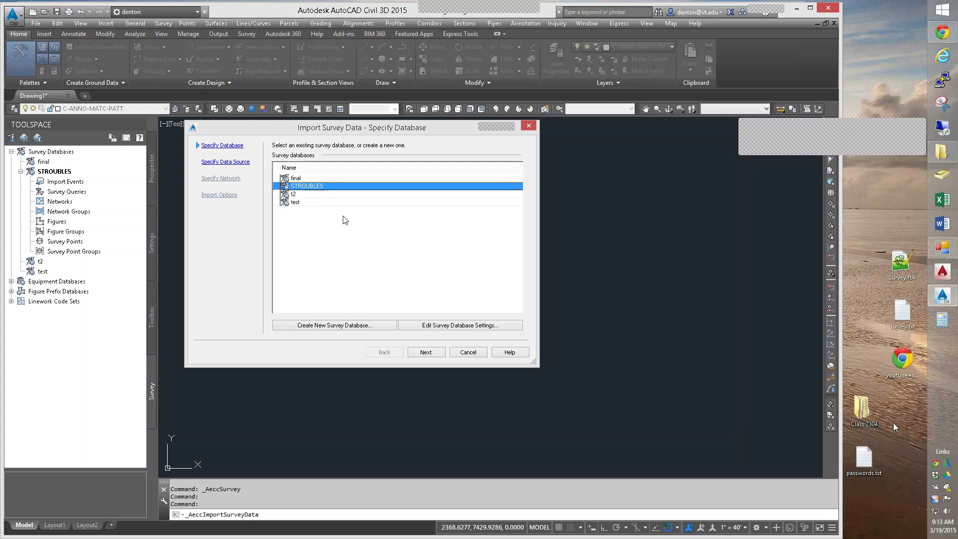
left_click(425, 353)
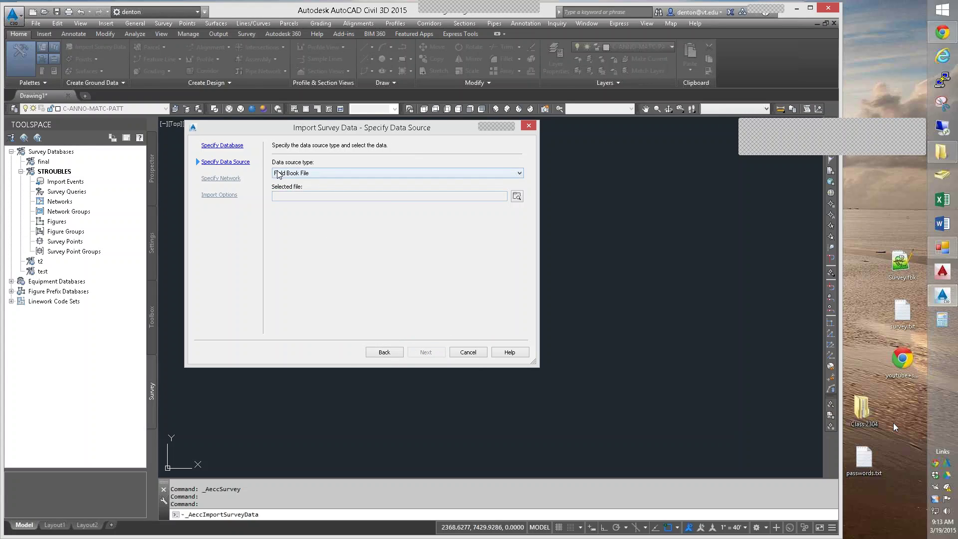
Choose Survey.fbk from the Desktop as the Field Book File and continue to the network page
left_click(517, 197)
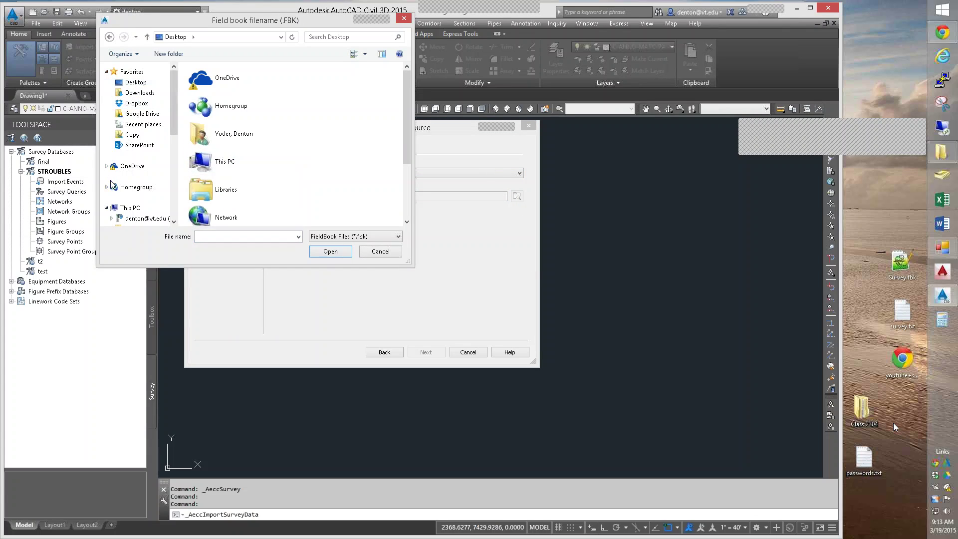
scroll(131, 212, "down", 1)
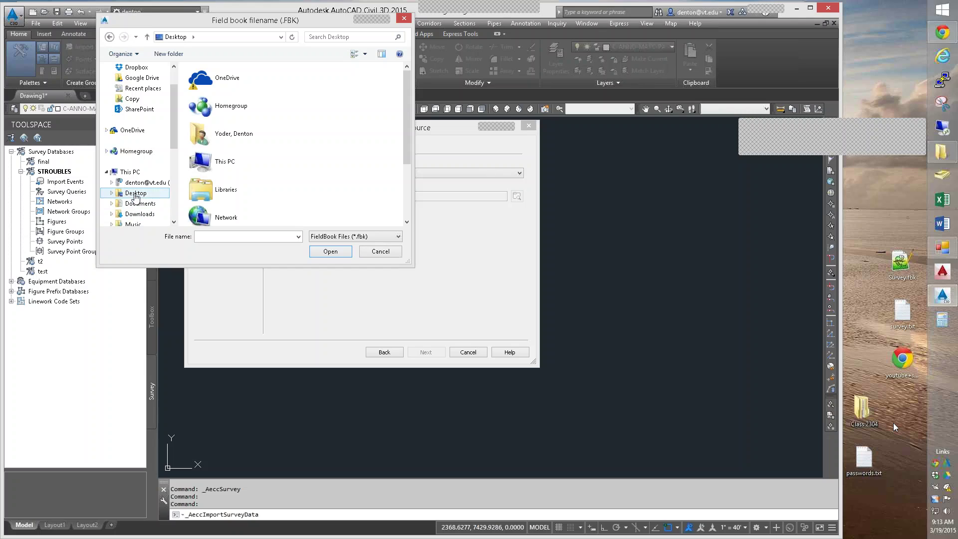
left_click(135, 193)
left_click(211, 104)
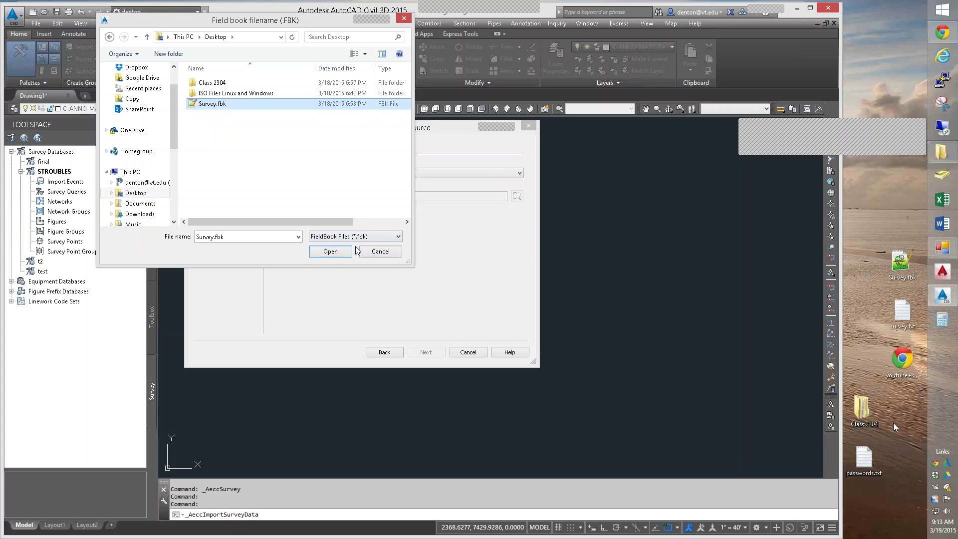
left_click(335, 252)
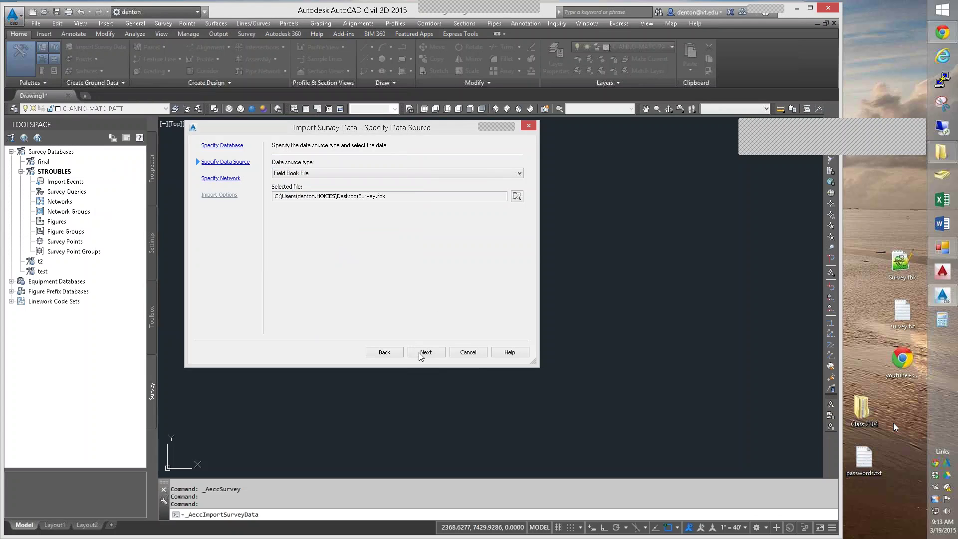
left_click(421, 352)
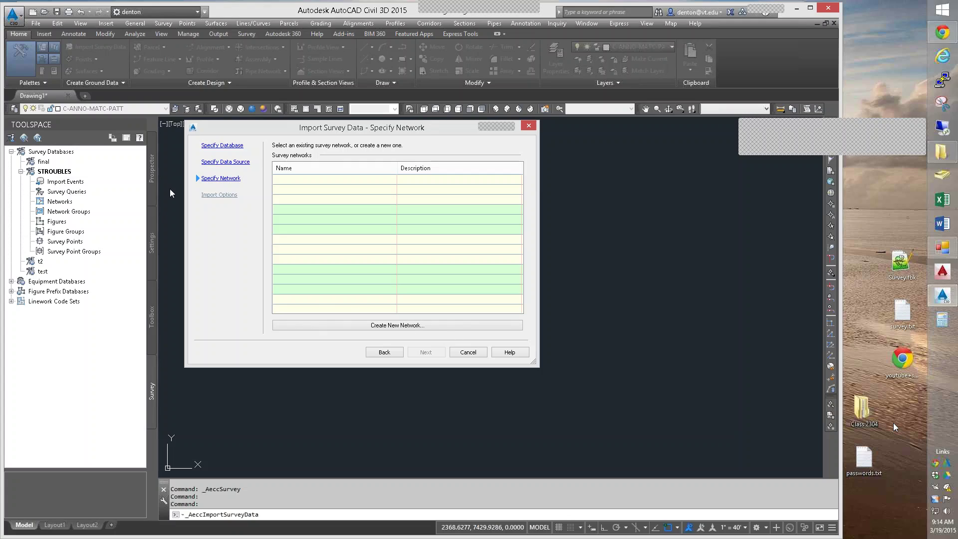
Create a survey network named 'a' and continue to Import Options
left_click(428, 325)
left_click(464, 210)
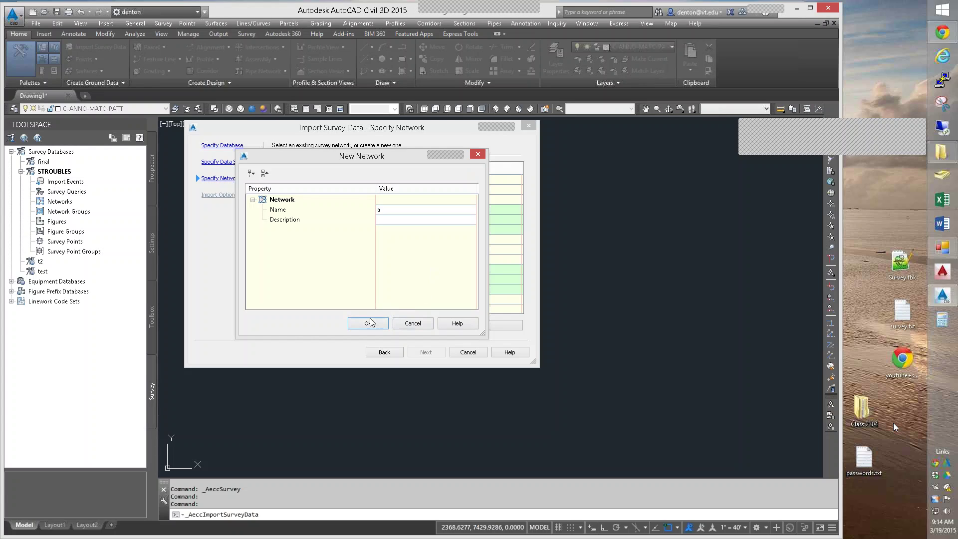
left_click(368, 324)
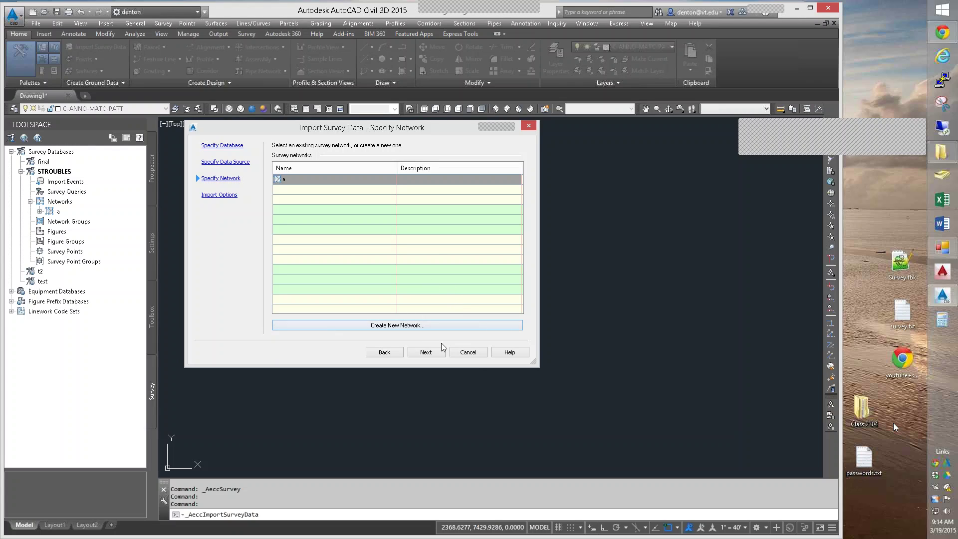
left_click(426, 351)
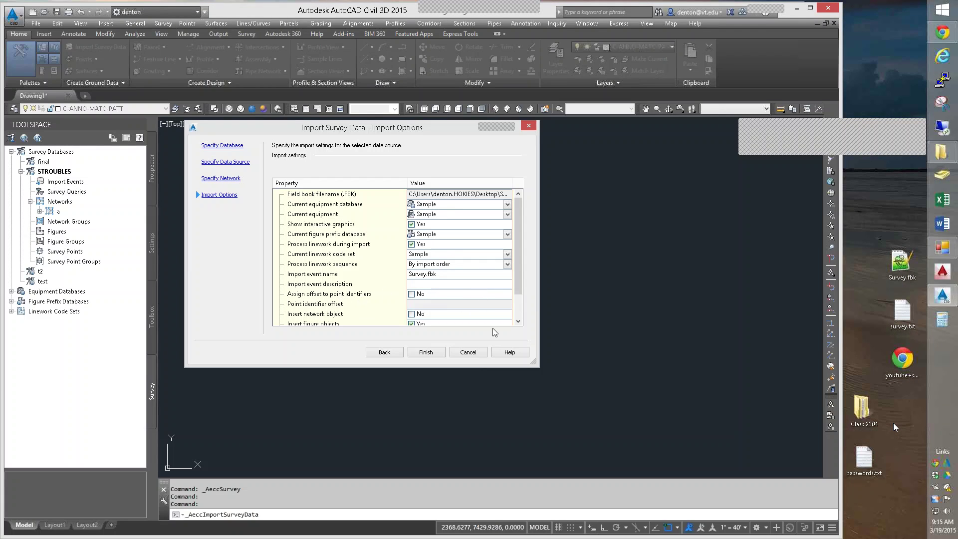
Set Insert network object to No, keep figures and survey points at Yes, and finish importing
left_click_drag(518, 272, 517, 299)
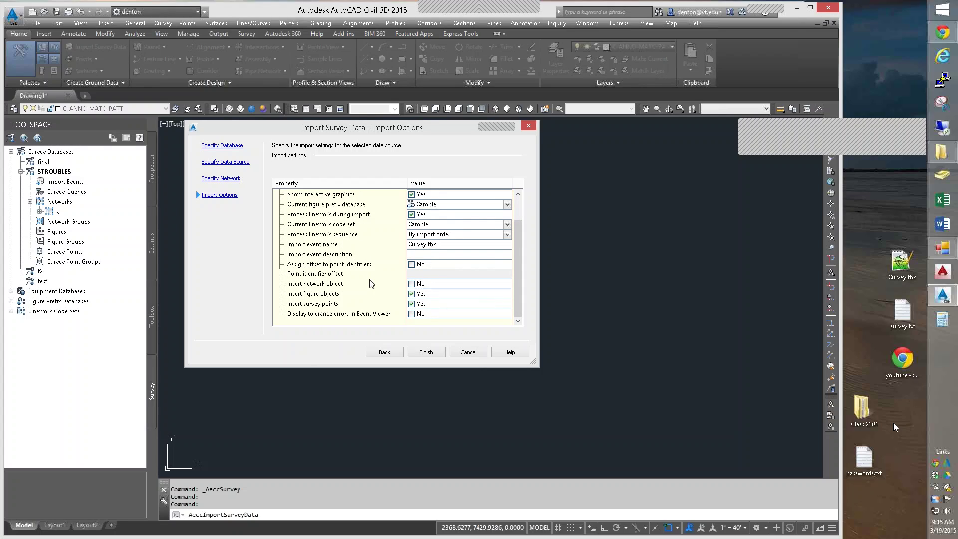
left_click(412, 284)
left_click(425, 353)
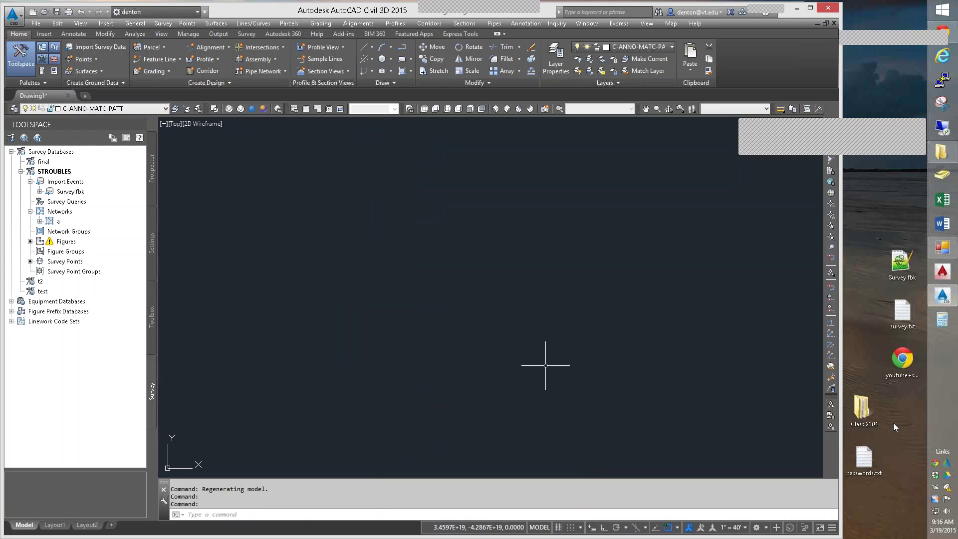
Zoom to the full extent of the imported survey and set the annotation scale to 1" = 20'
middle_click(575, 329)
middle_click(576, 330)
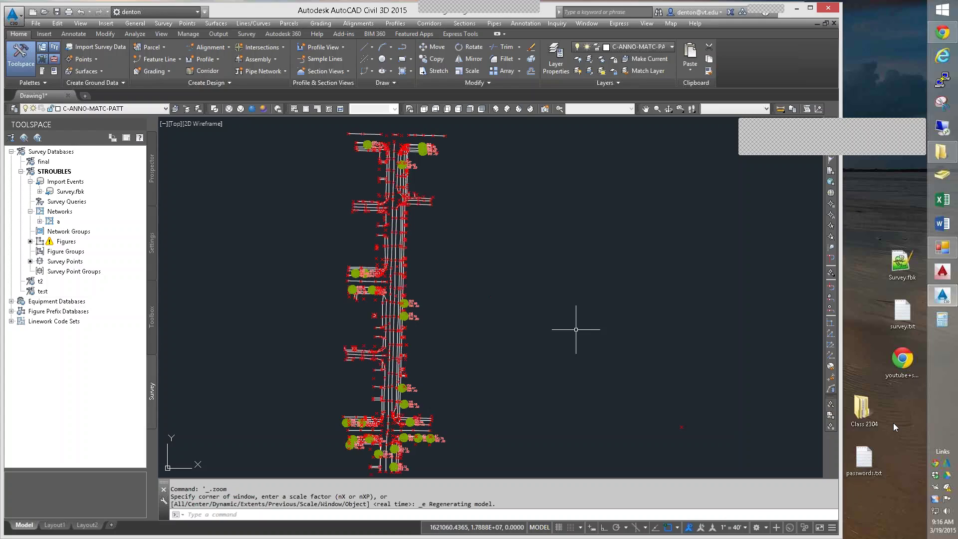
left_click(744, 527)
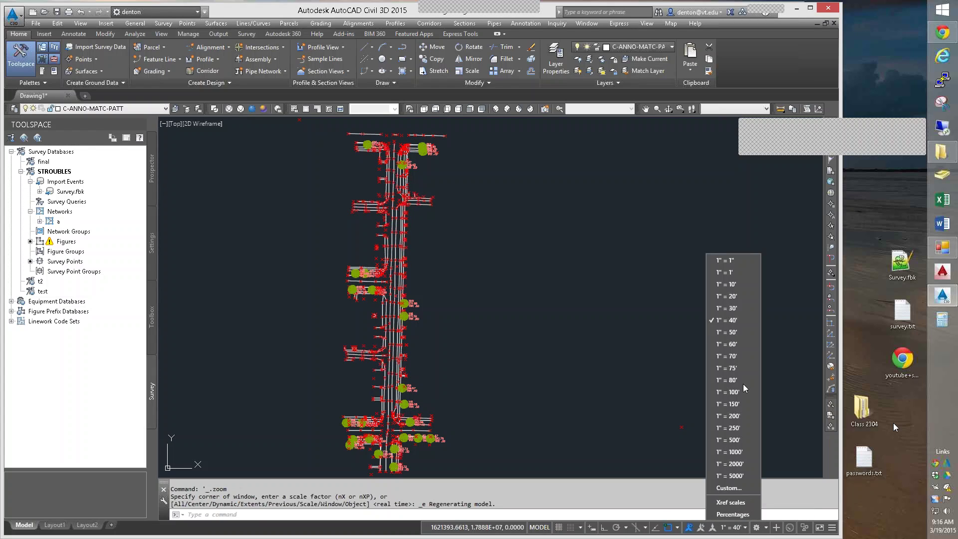
left_click(729, 296)
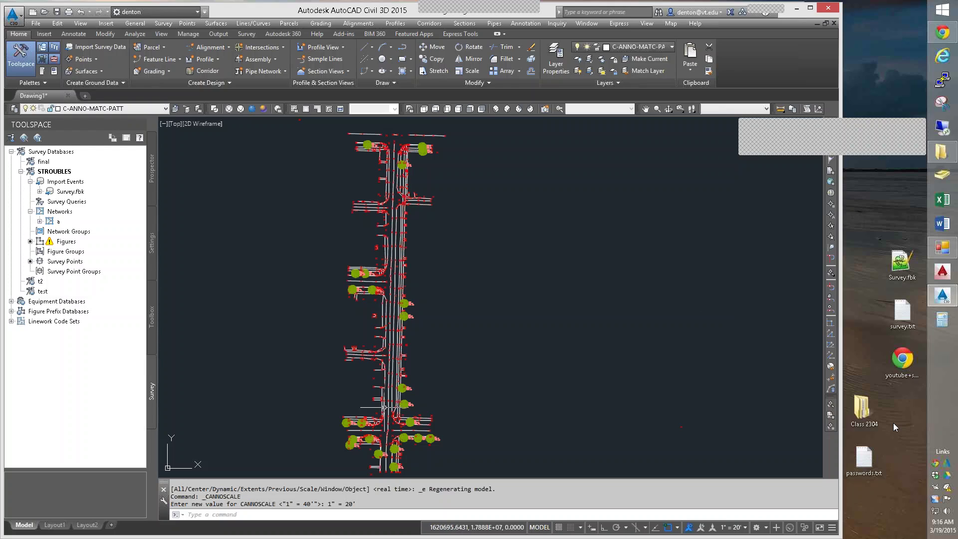
Pan and zoom along the road to inspect the survey points, trees and labels
scroll(389, 312, "up", 6)
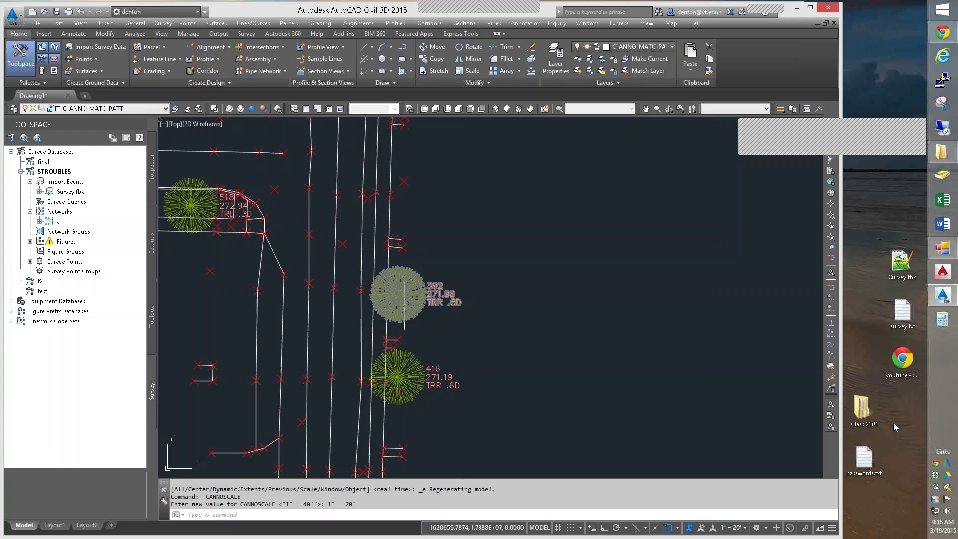
middle_click_drag(445, 330, 519, 319)
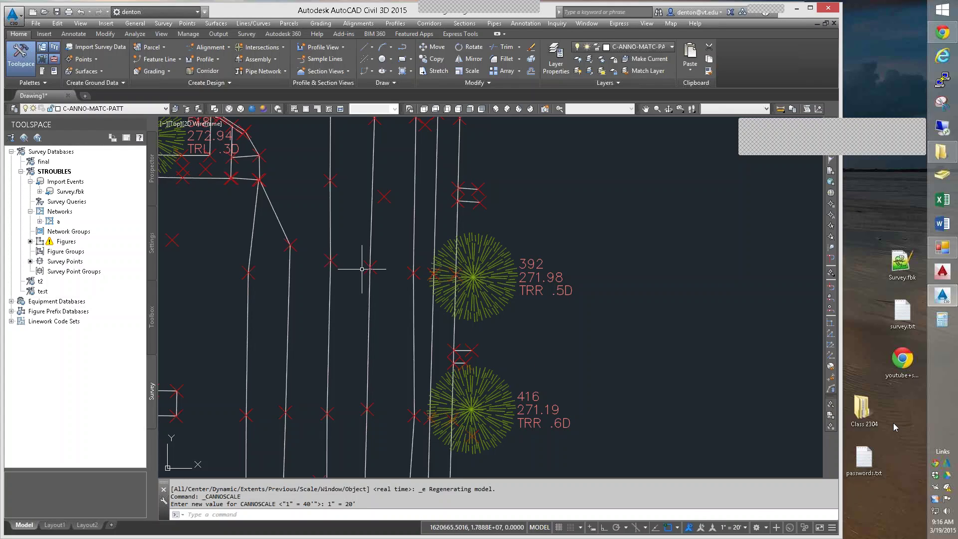
scroll(562, 414, "down", 6)
middle_click_drag(572, 400, 524, 233)
scroll(535, 415, "down", 3)
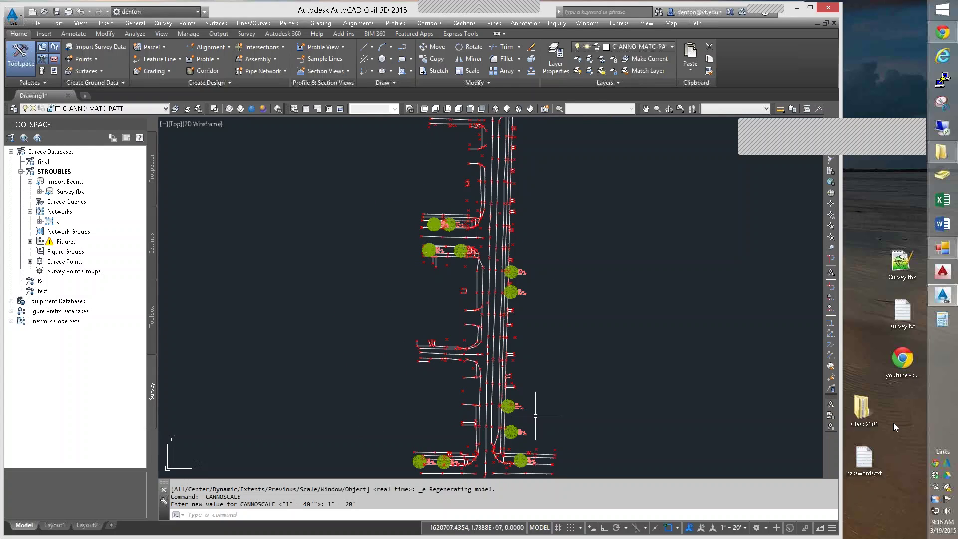
scroll(541, 414, "down", 1)
middle_click_drag(549, 413, 523, 273)
scroll(539, 301, "down", 1)
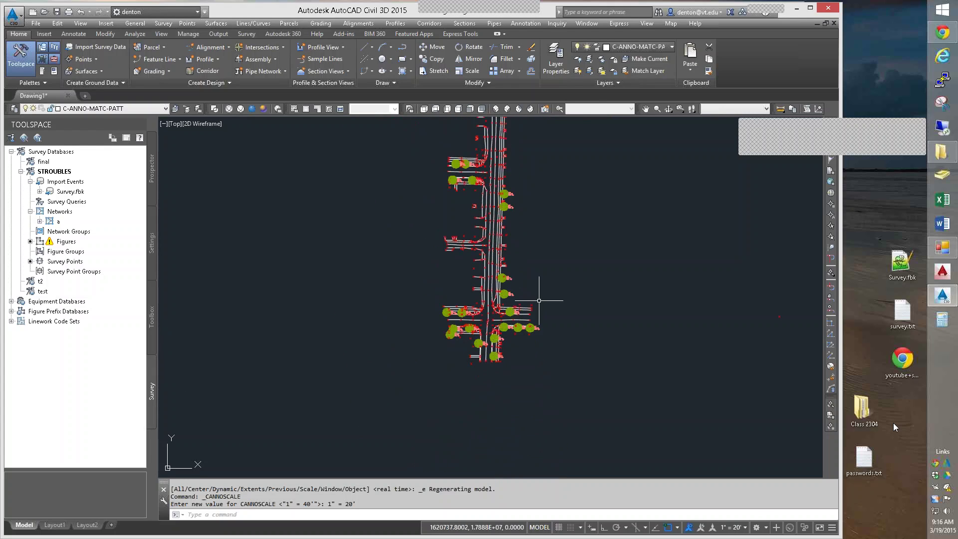
scroll(577, 210, "down", 2)
middle_click_drag(624, 180, 608, 266)
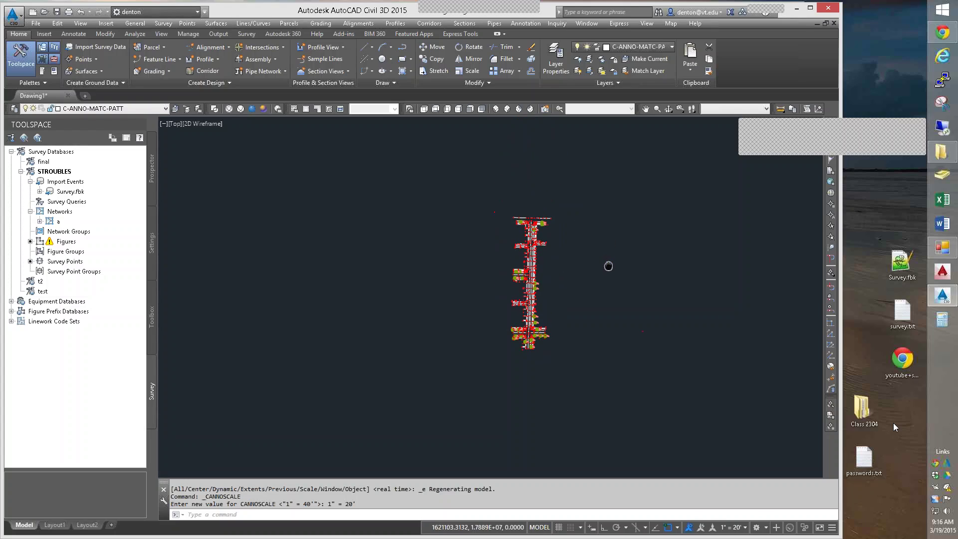
Window-select the survey, filter Properties to Cogo Point (836), and apply Point#-Elevation-Description labels
left_click(412, 159)
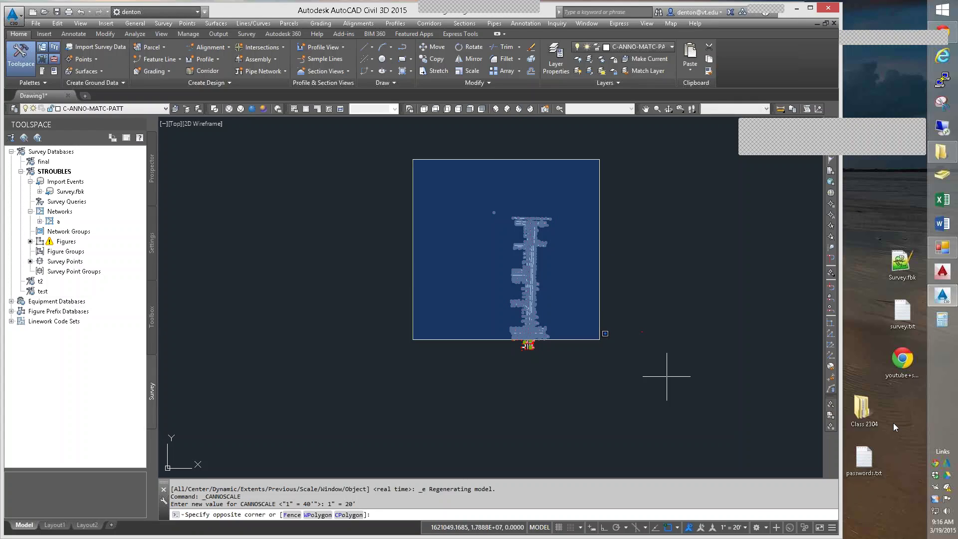
left_click(716, 416)
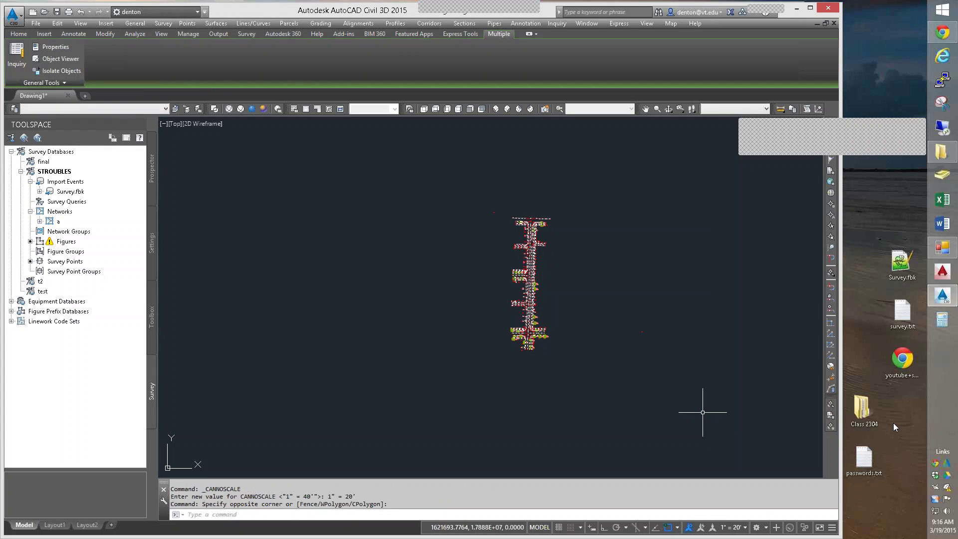
key("ctrl+1")
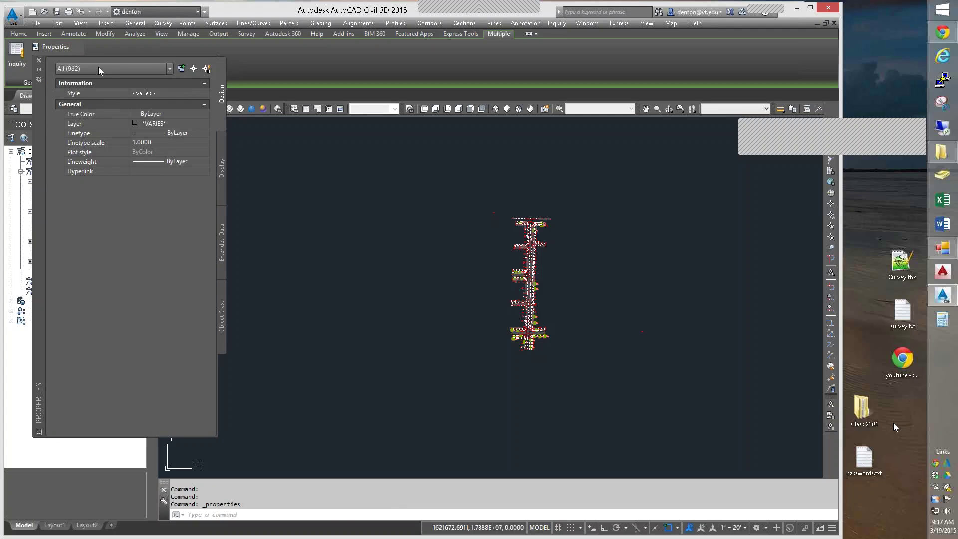
left_click(170, 70)
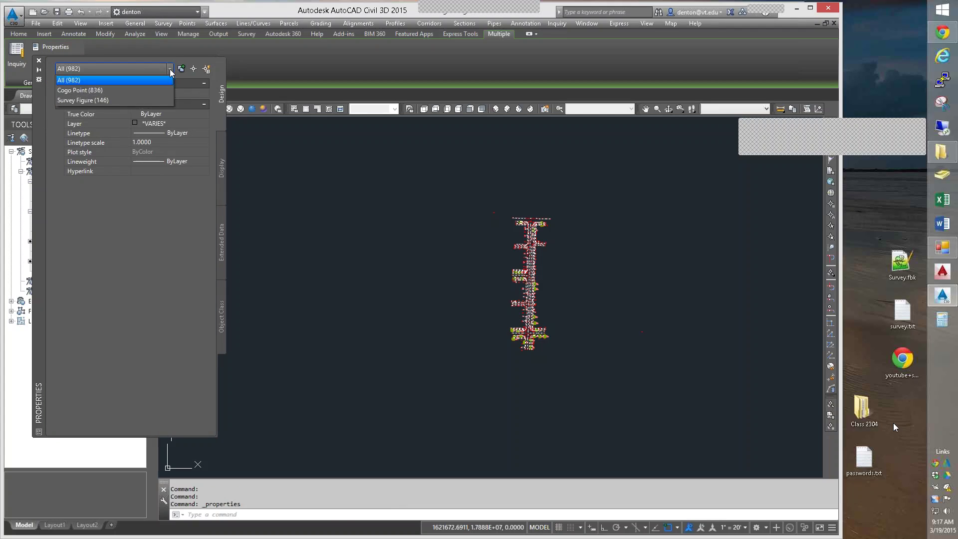
left_click(103, 89)
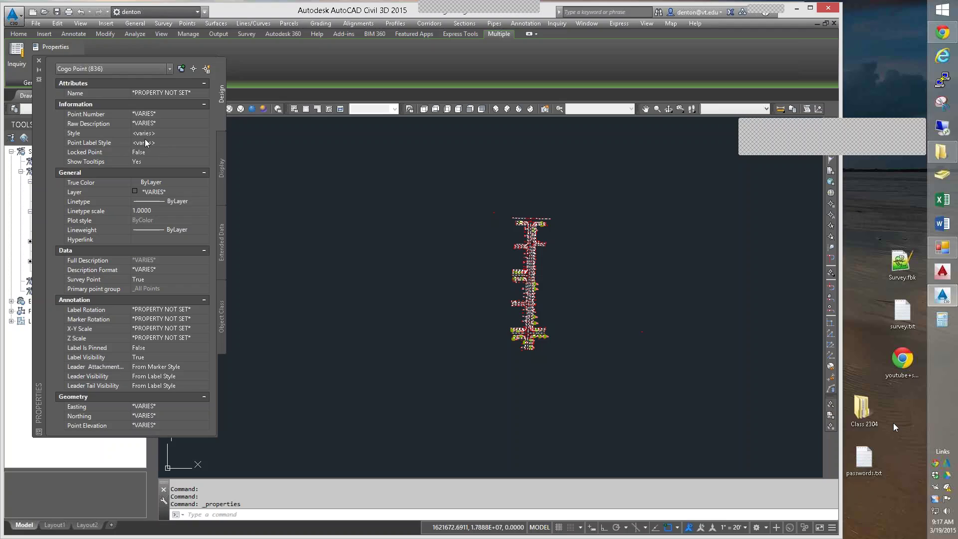
left_click(144, 145)
left_click(203, 142)
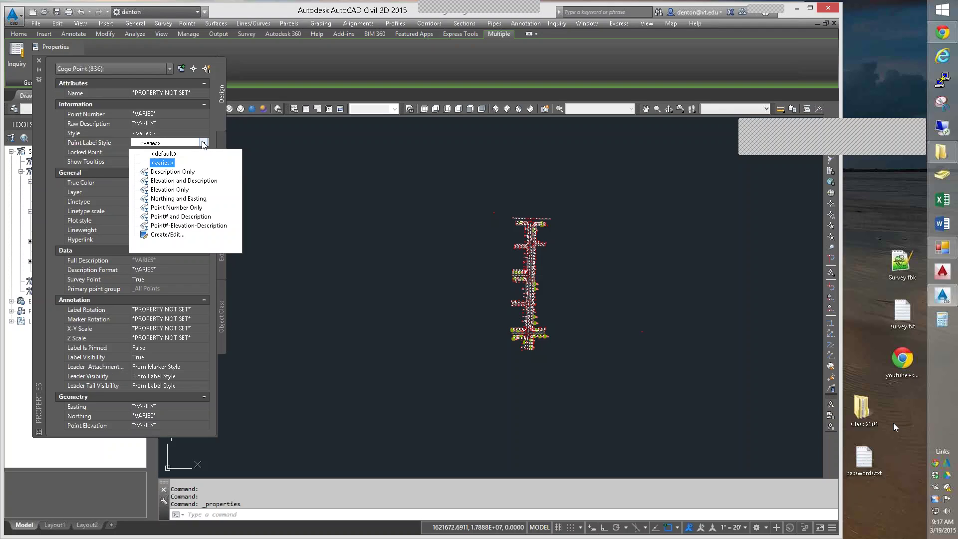
left_click(175, 227)
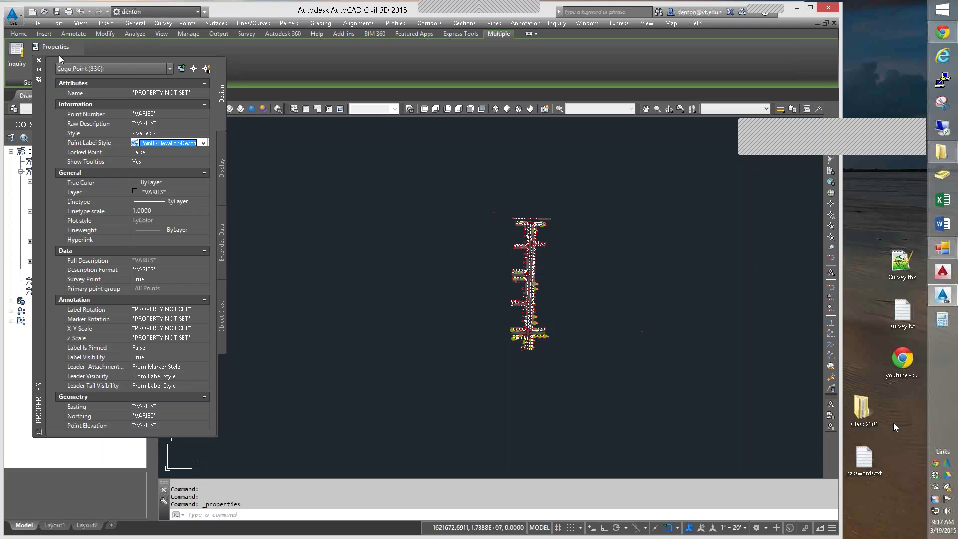
left_click(39, 62)
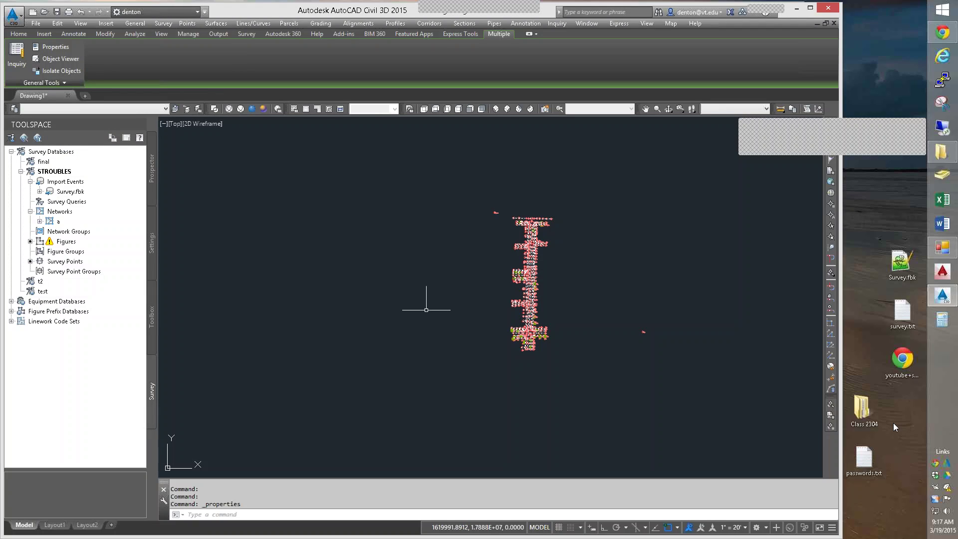
Clear the selection, zoom in, and set the annotation scale to 1" = 10'
key("Escape")
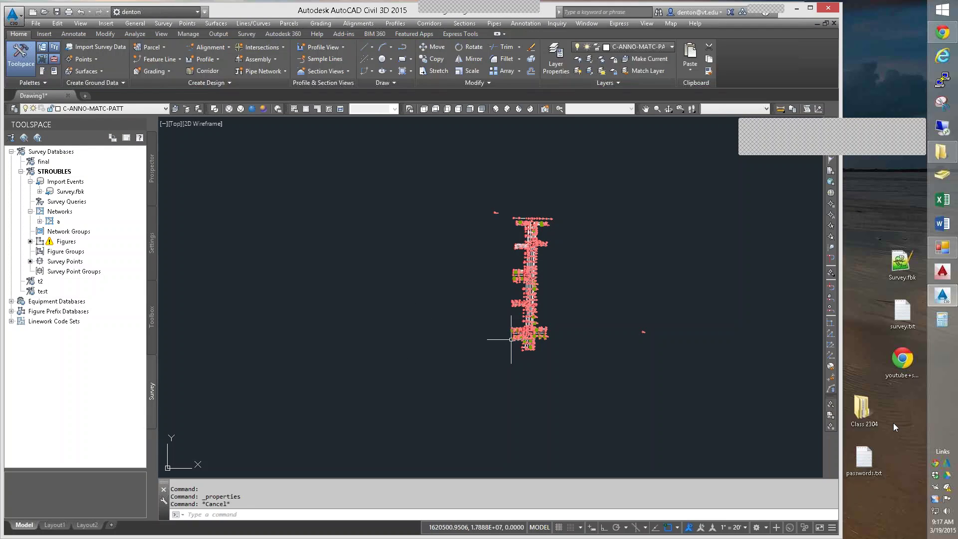
scroll(504, 260, "up", 5)
scroll(503, 258, "up", 2)
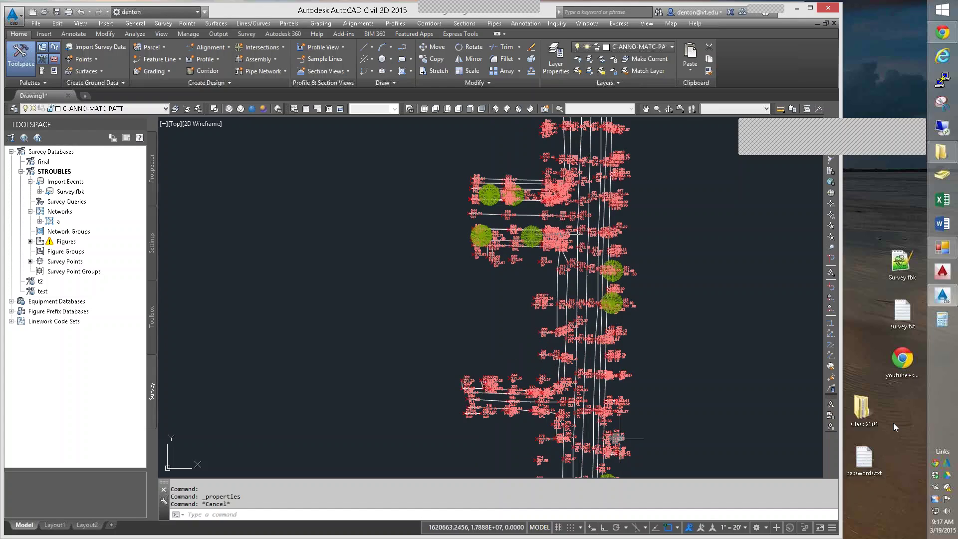
left_click(746, 527)
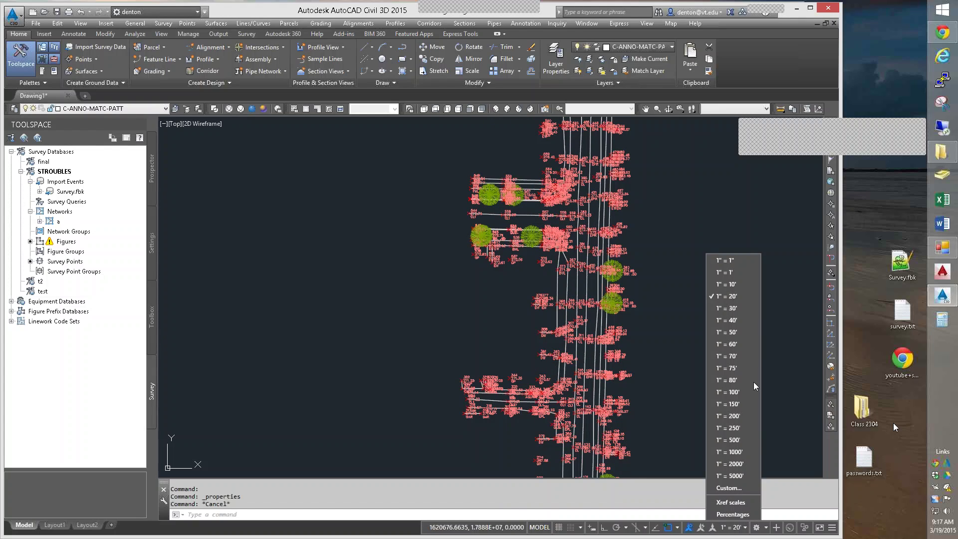
left_click(742, 283)
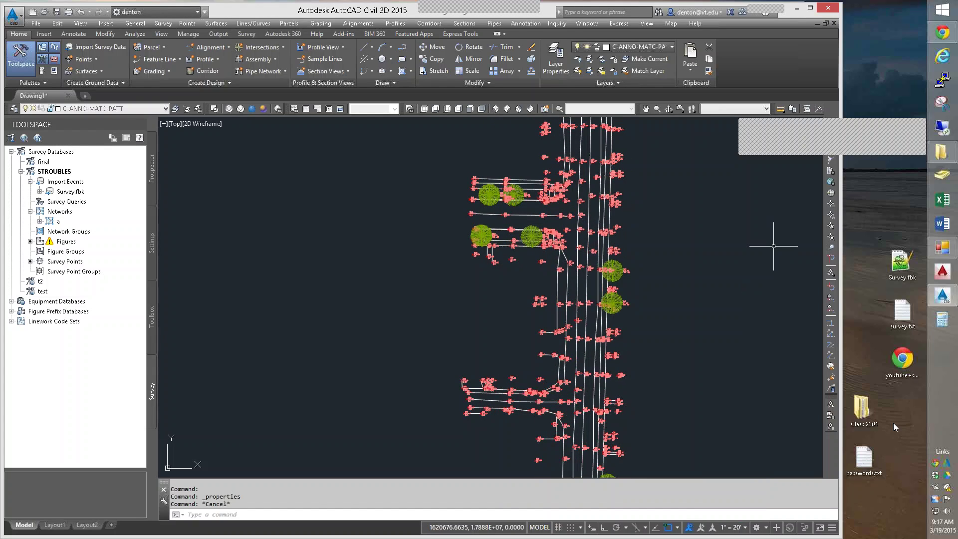
Pan around the road to check the number, elevation and description labels on the points
scroll(564, 248, "up", 3)
scroll(564, 248, "up", 2)
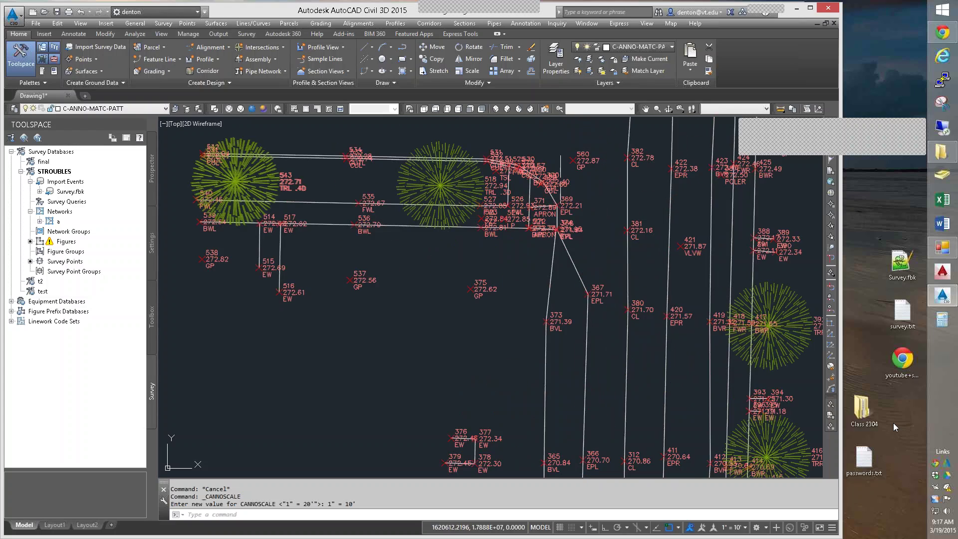
middle_click_drag(644, 174, 500, 276)
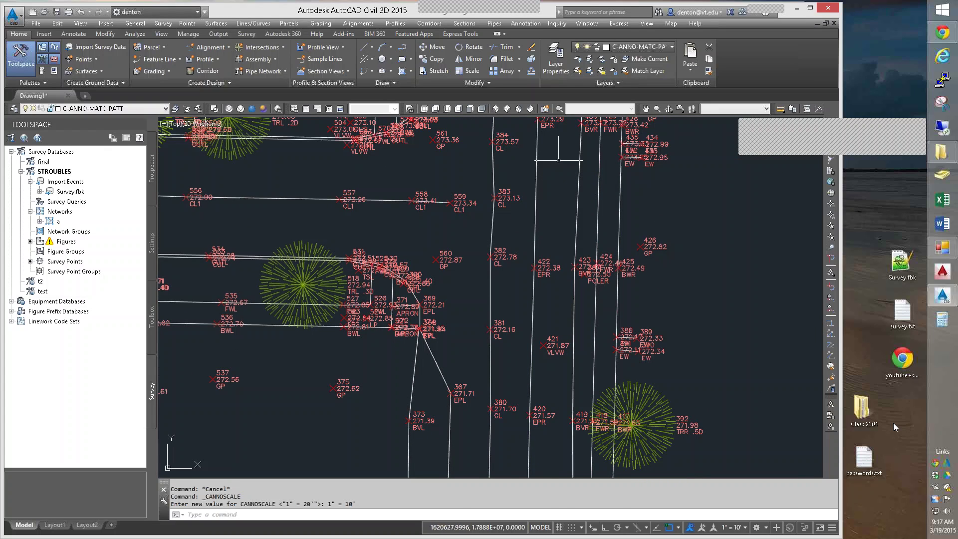
mouse_move(558, 160)
middle_mouse_down()
mouse_move(558, 231)
mouse_move(569, 251)
middle_mouse_up()
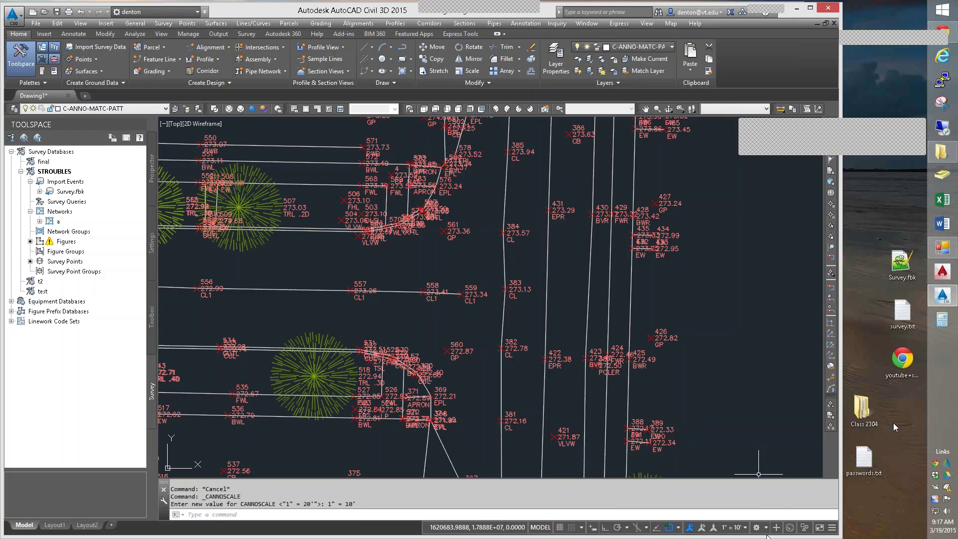
left_click(744, 527)
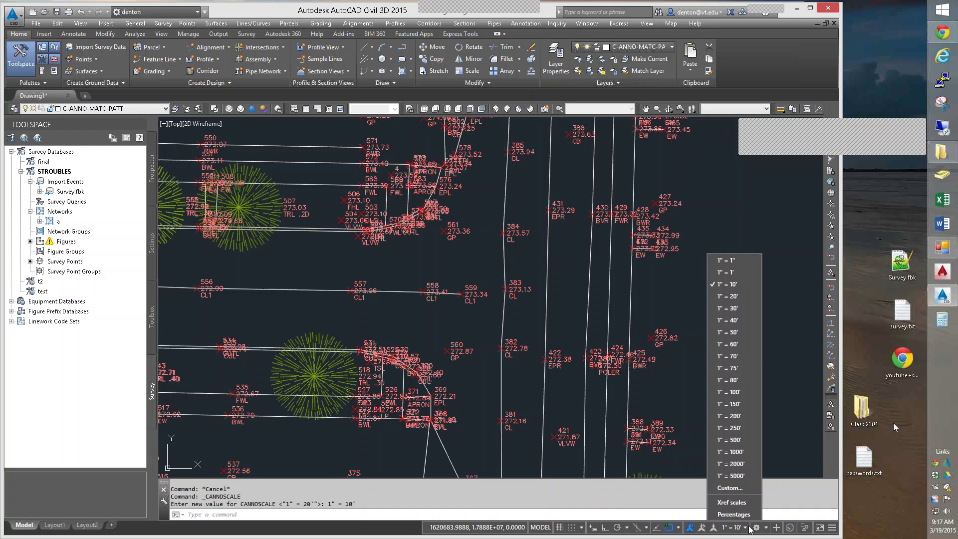